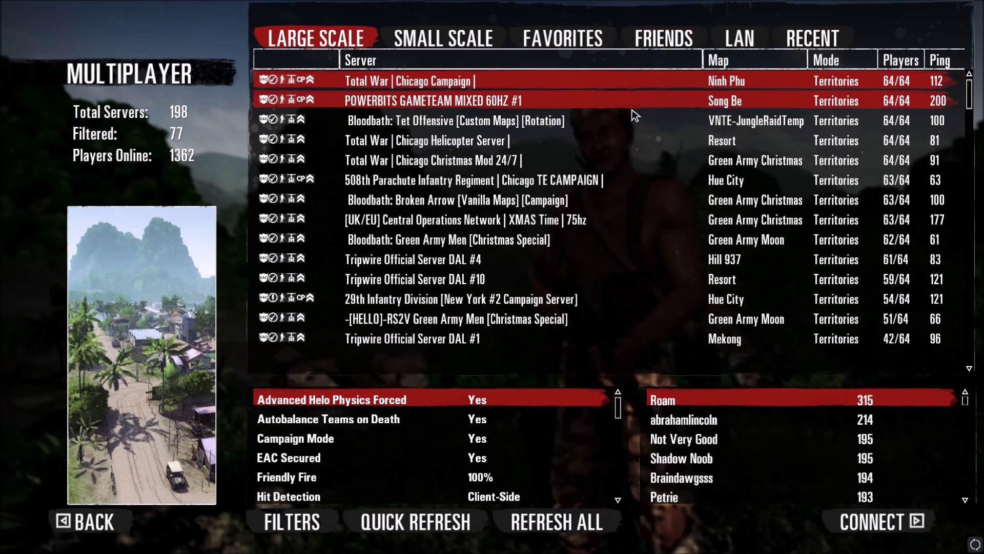
Select the Bloodbath: Tet Offensive server row to show its details, player list and preview image.
{"action": "left_click", "coordinate": [506, 122]}
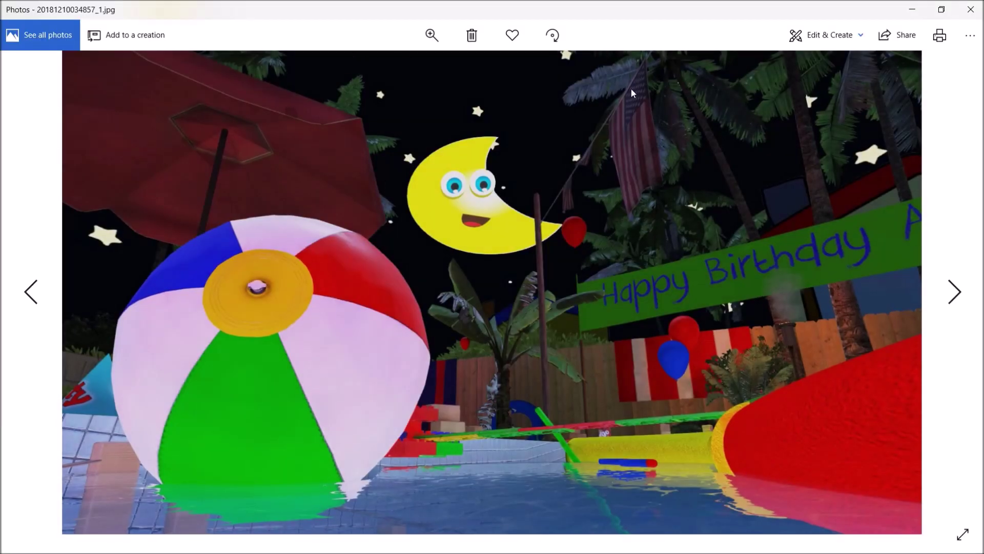
Switch from the Photos screenshot to the Pool_ServerBrowser.psd document in Photoshop.
{"action": "key", "text": "alt+Tab"}
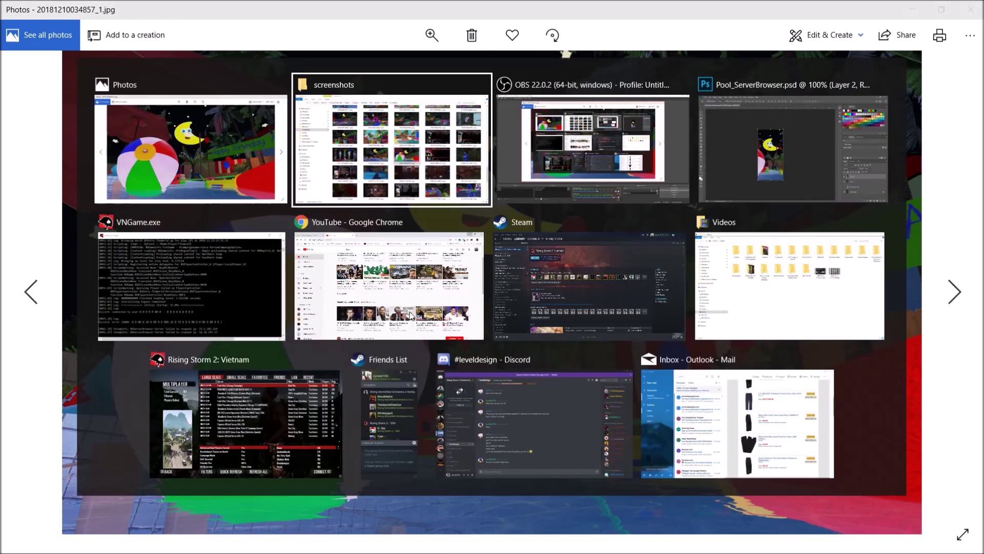
{"action": "key", "text": "alt+Tab"}
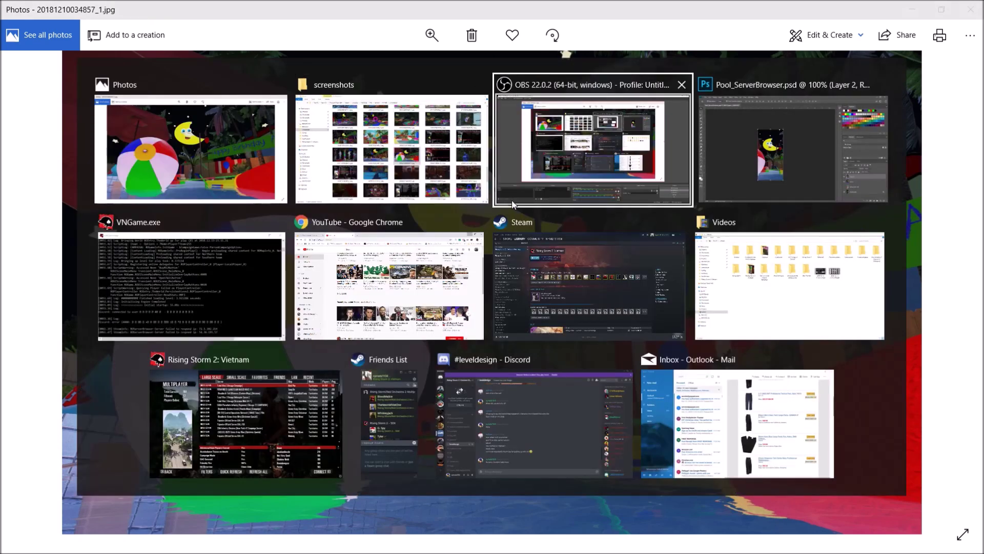
{"action": "key", "text": "alt+Tab"}
{"action": "left_click", "coordinate": [484, 271]}
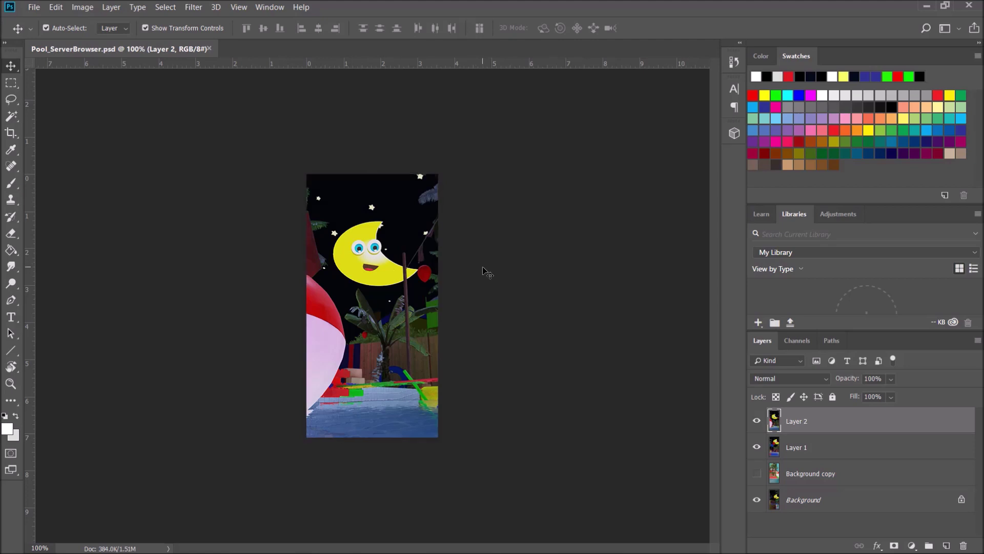
{"action": "left_click", "coordinate": [82, 6]}
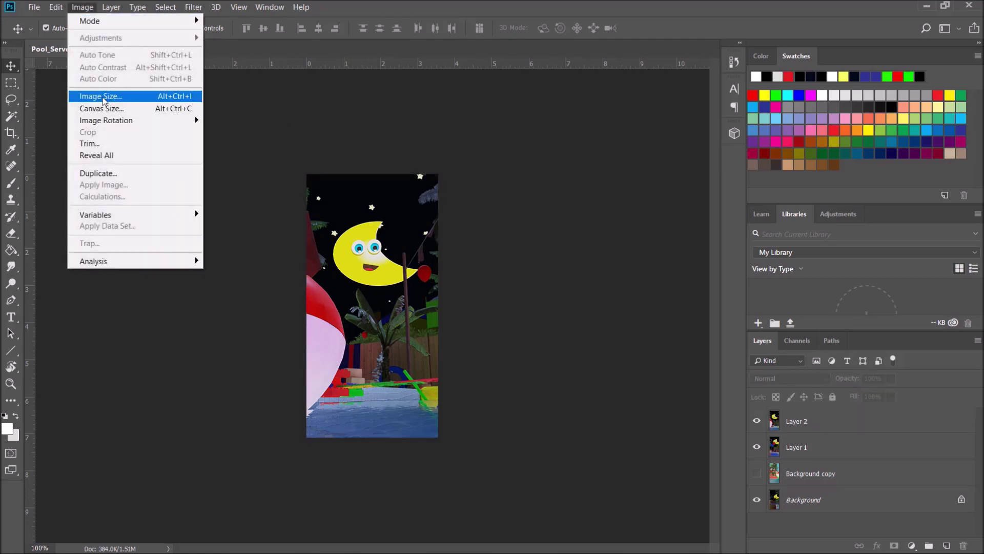
{"action": "left_click", "coordinate": [101, 96]}
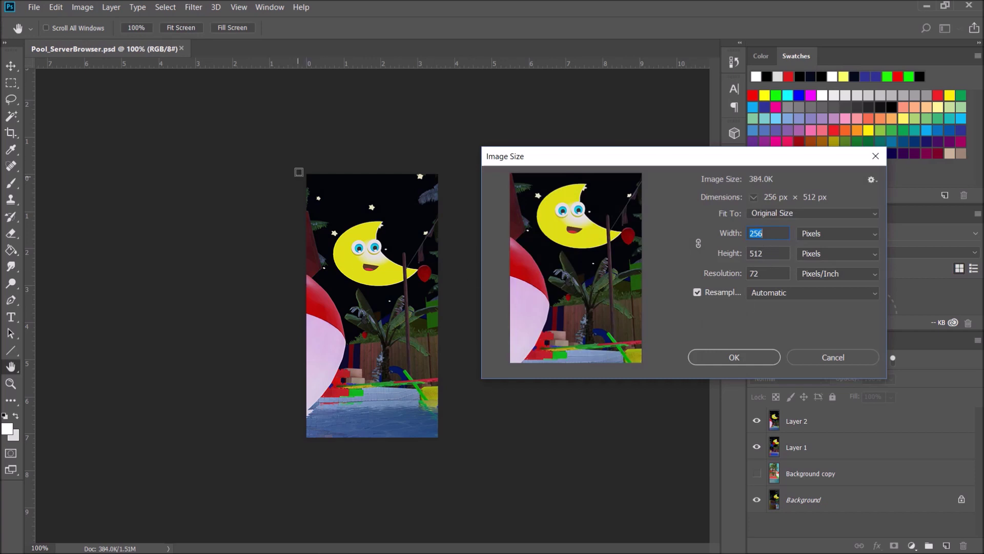
{"action": "key", "text": "Up"}
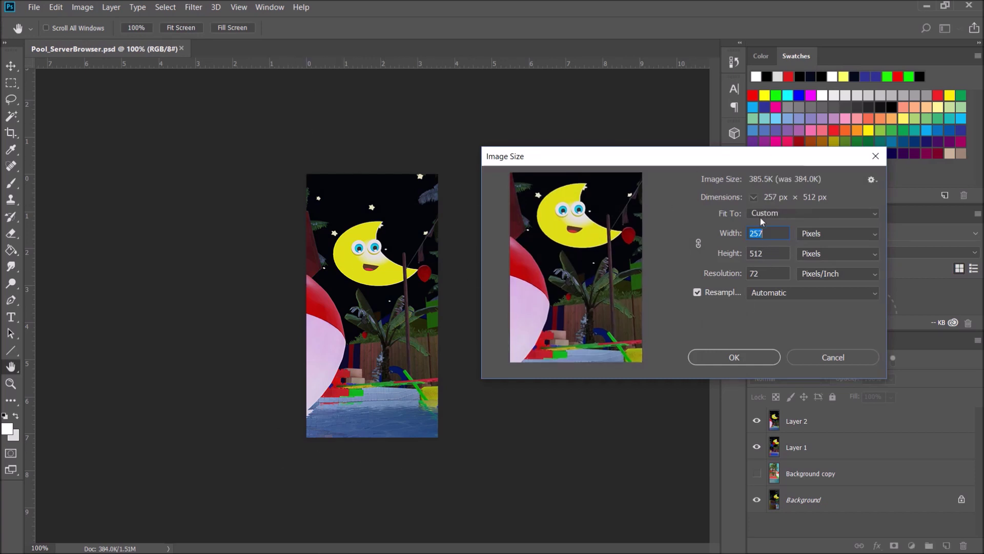
{"action": "left_click", "coordinate": [782, 235]}
{"action": "key", "text": "BackSpace"}
{"action": "type", "text": "6"}
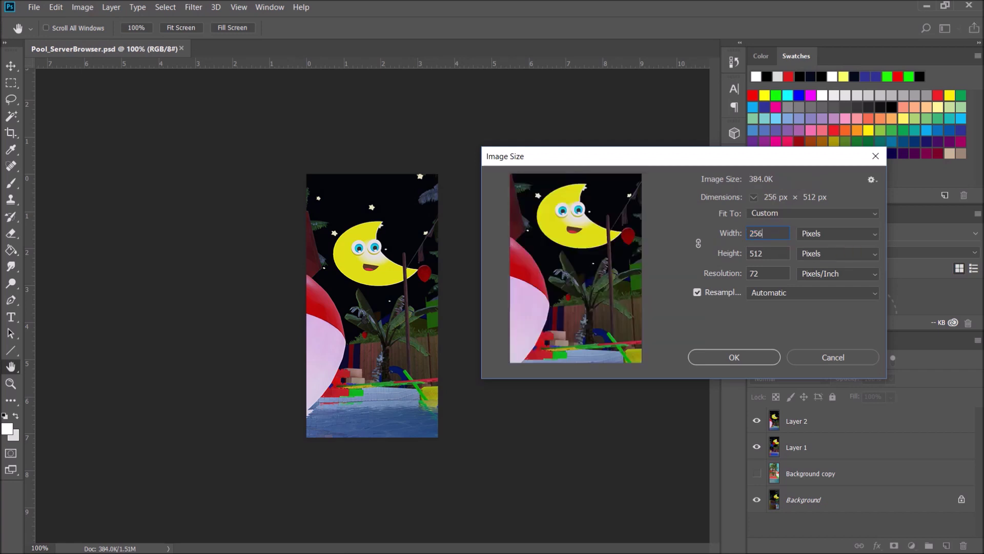
{"action": "left_click", "coordinate": [717, 354]}
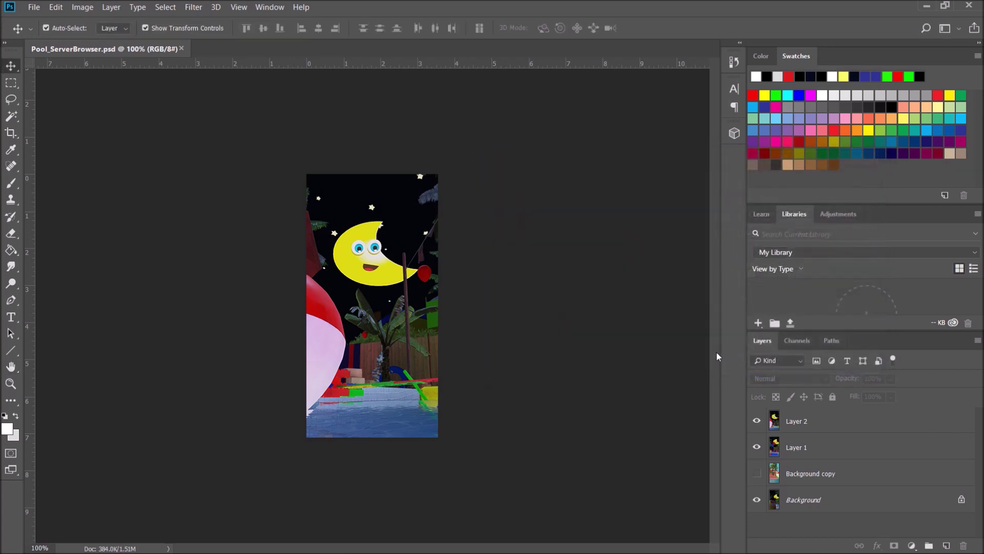
Save the image as Pool_ServerBrowser.tga in Targa format at 24 bits/pixel.
{"action": "left_click", "coordinate": [36, 7]}
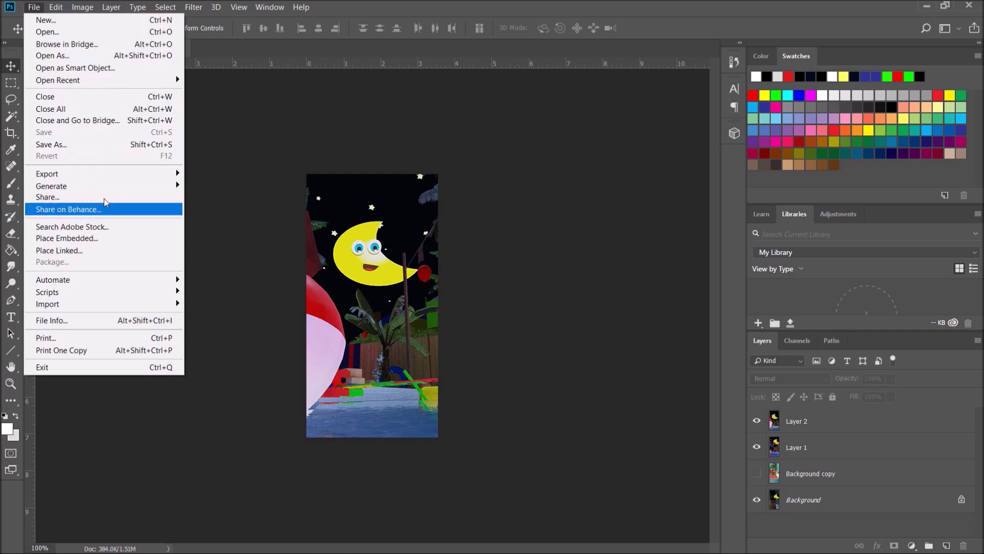
{"action": "left_click", "coordinate": [80, 144]}
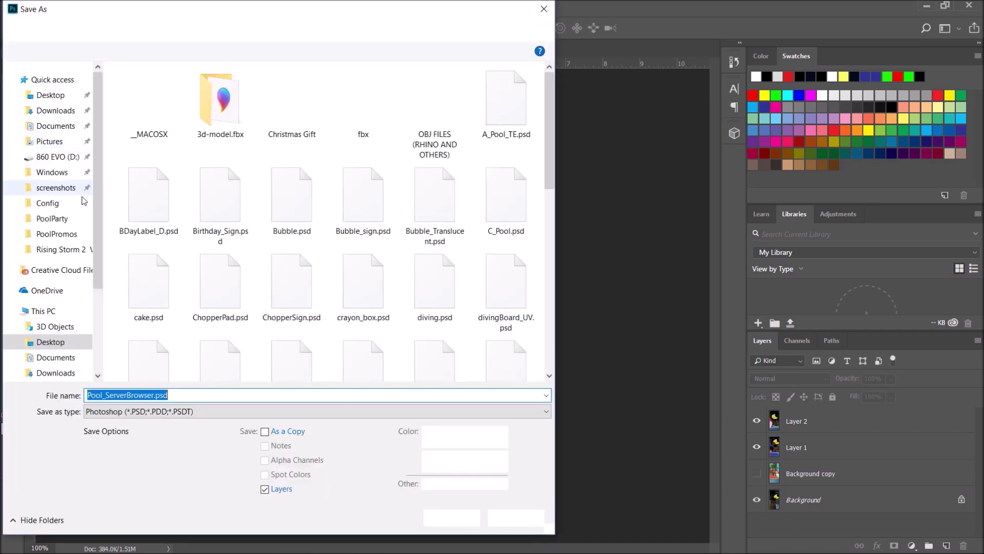
{"action": "left_click", "coordinate": [182, 411]}
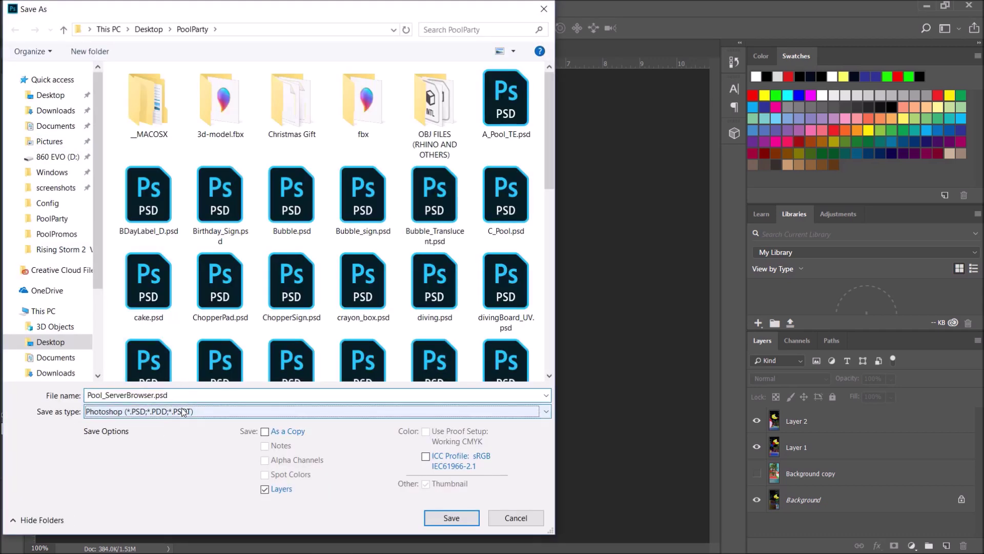
{"action": "key", "text": "t"}
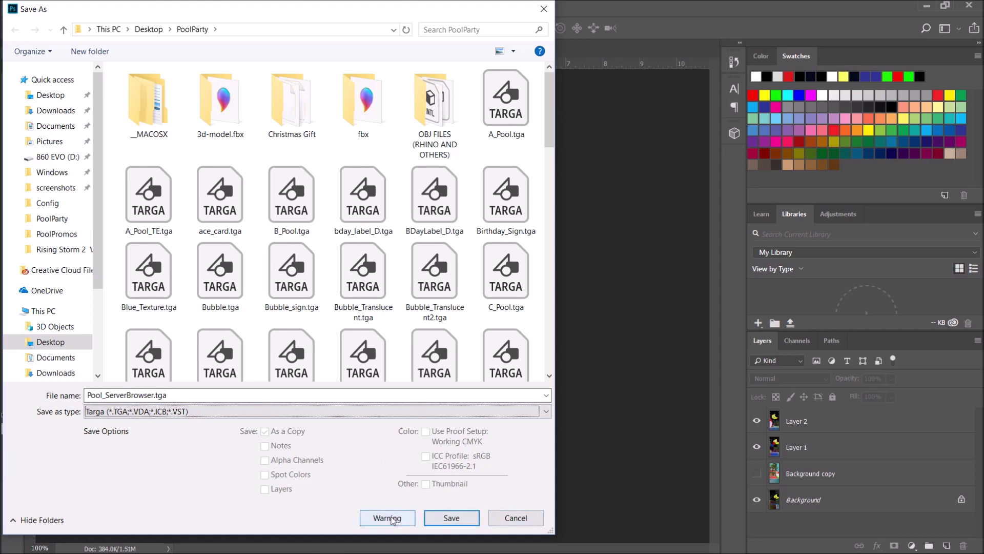
{"action": "left_click", "coordinate": [451, 518]}
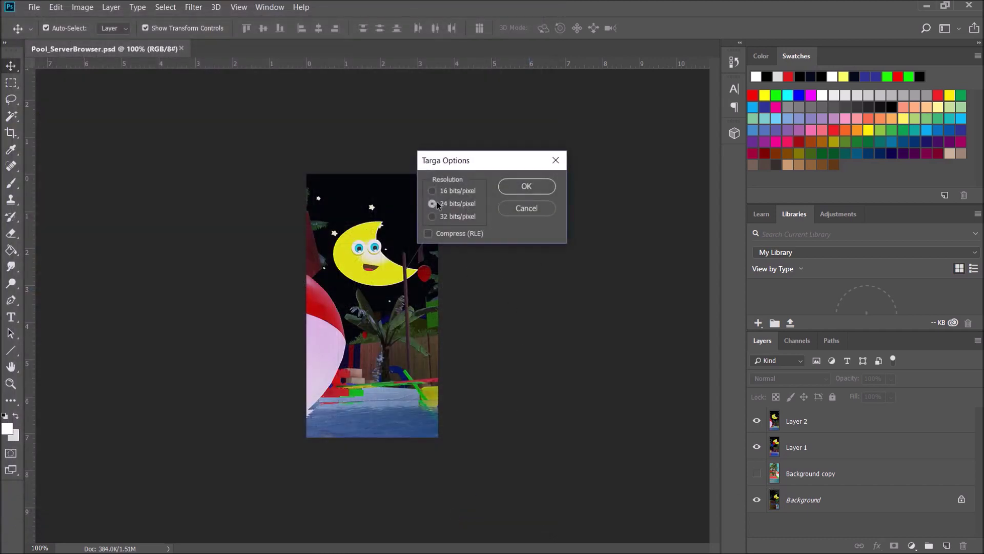
{"action": "left_click", "coordinate": [526, 186]}
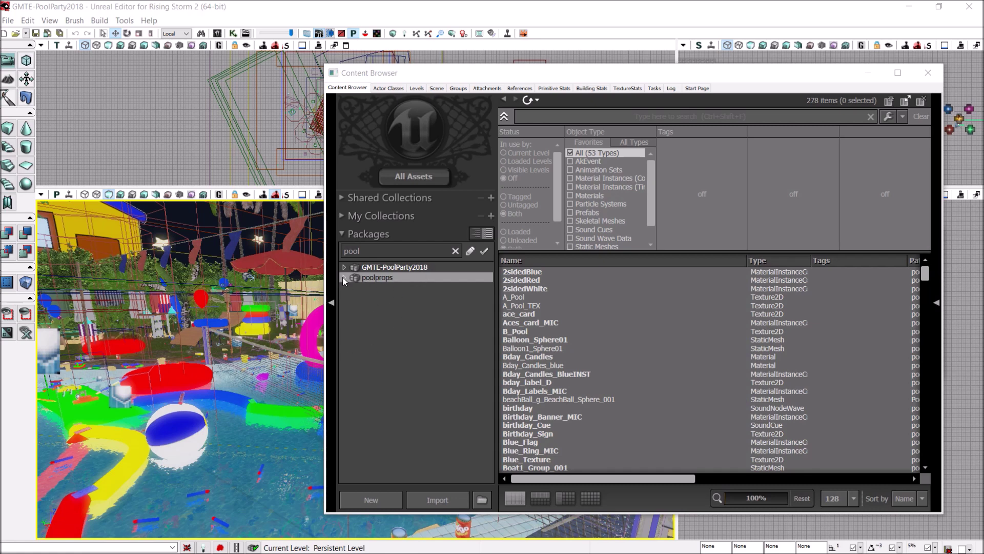
Browse GMTE-PoolParty2018 and poolprops, expanding poolprops to list Balloons through Water subfolders.
{"action": "left_click", "coordinate": [408, 268]}
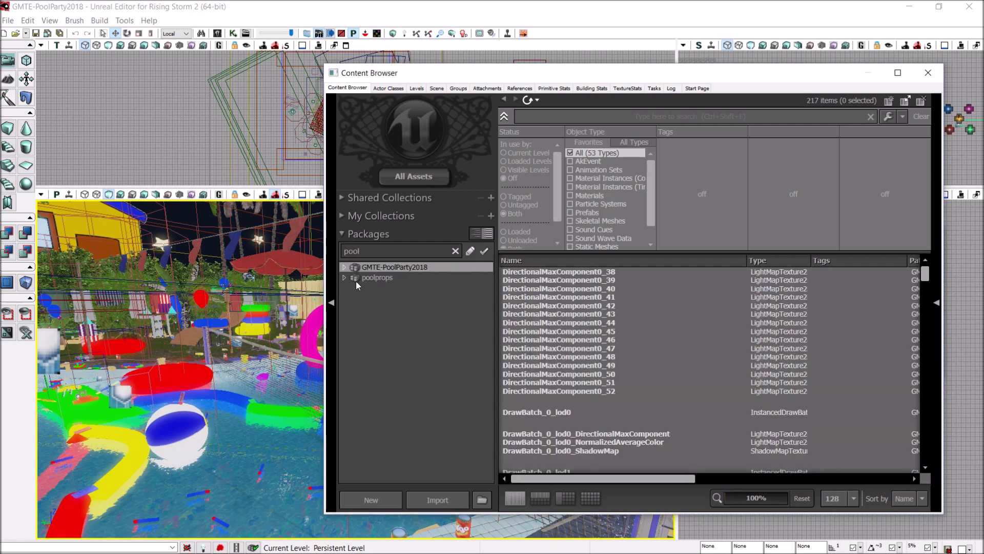
{"action": "left_click", "coordinate": [371, 277]}
{"action": "left_click", "coordinate": [393, 268]}
{"action": "left_click", "coordinate": [342, 278]}
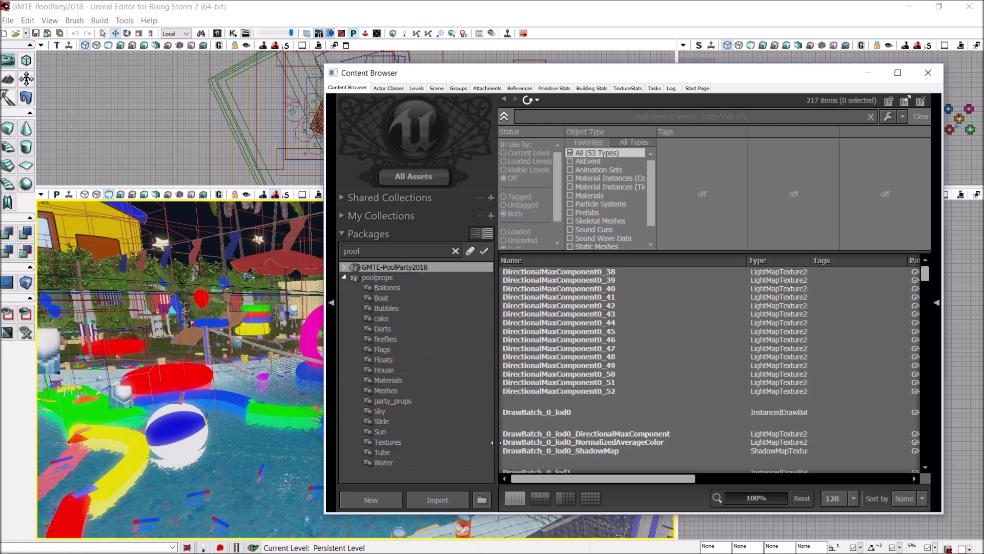
{"action": "left_click", "coordinate": [431, 499]}
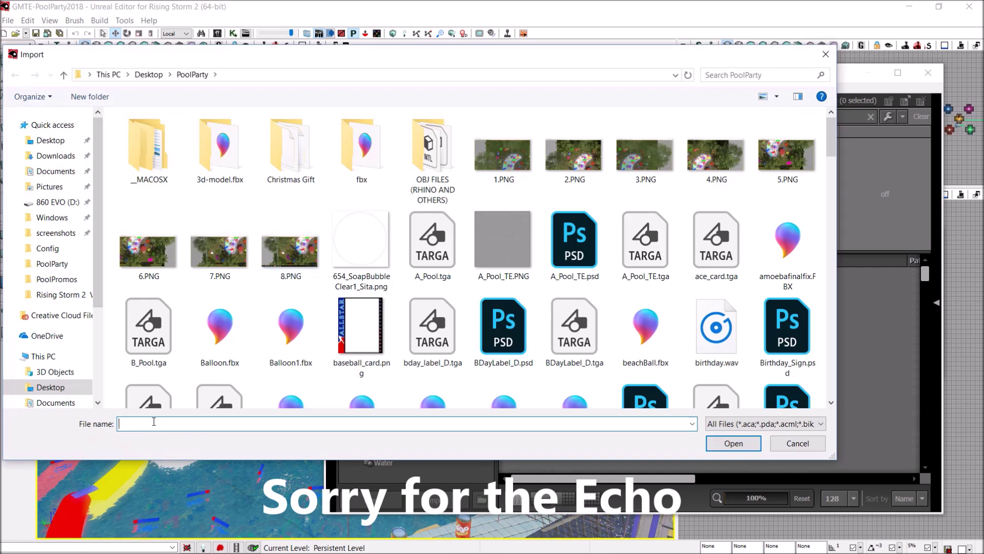
Choose Pool_ServerBrowser.tga, not the PSD, from the PoolParty folder to import.
{"action": "scroll", "coordinate": [243, 347], "scroll_direction": "down", "scroll_amount": 20}
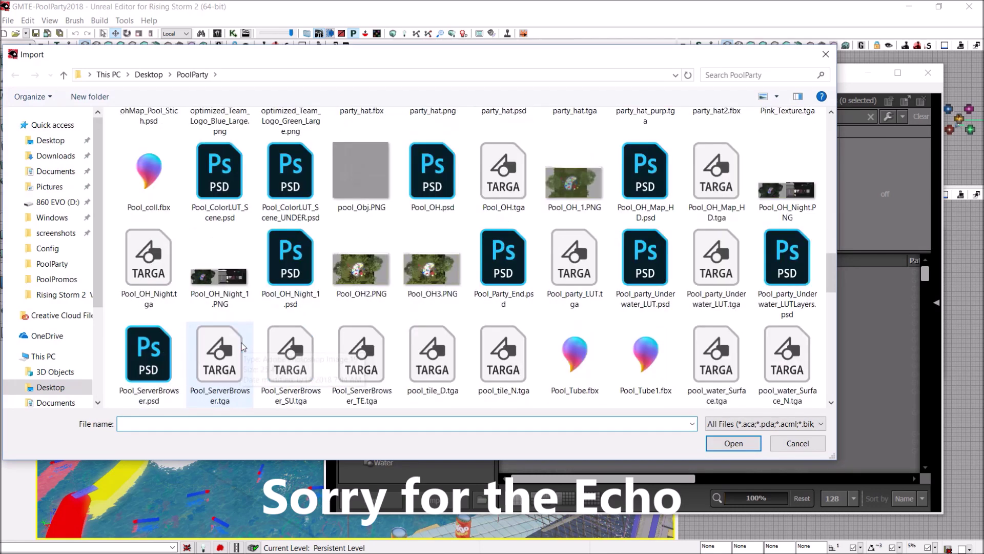
{"action": "scroll", "coordinate": [243, 347], "scroll_direction": "down", "scroll_amount": 3}
{"action": "left_click", "coordinate": [148, 198]}
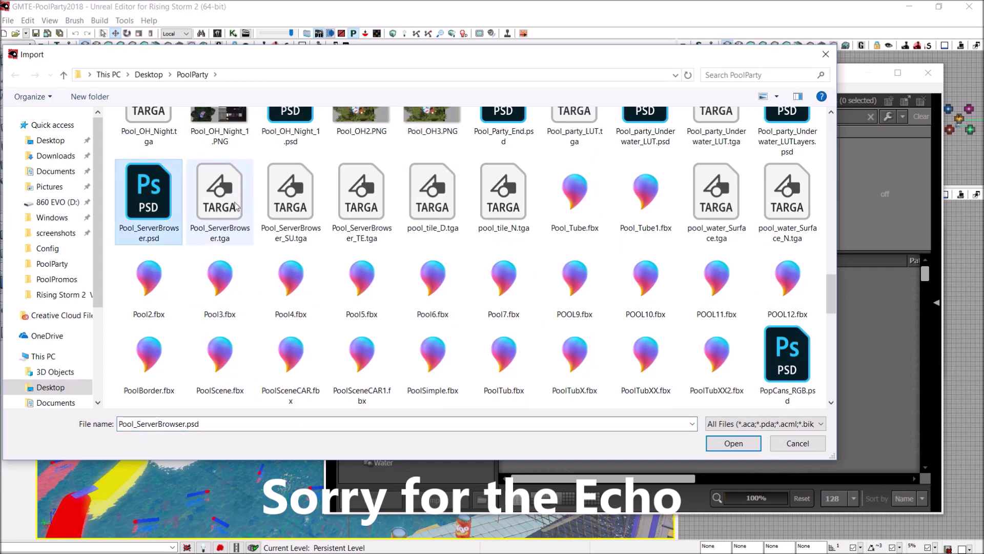
{"action": "left_click", "coordinate": [232, 208]}
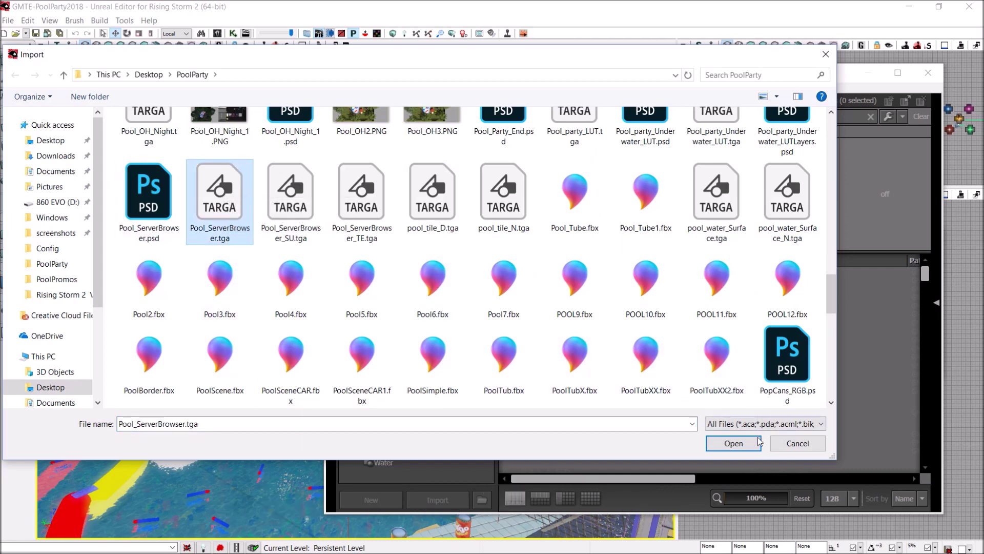
{"action": "left_click", "coordinate": [734, 444]}
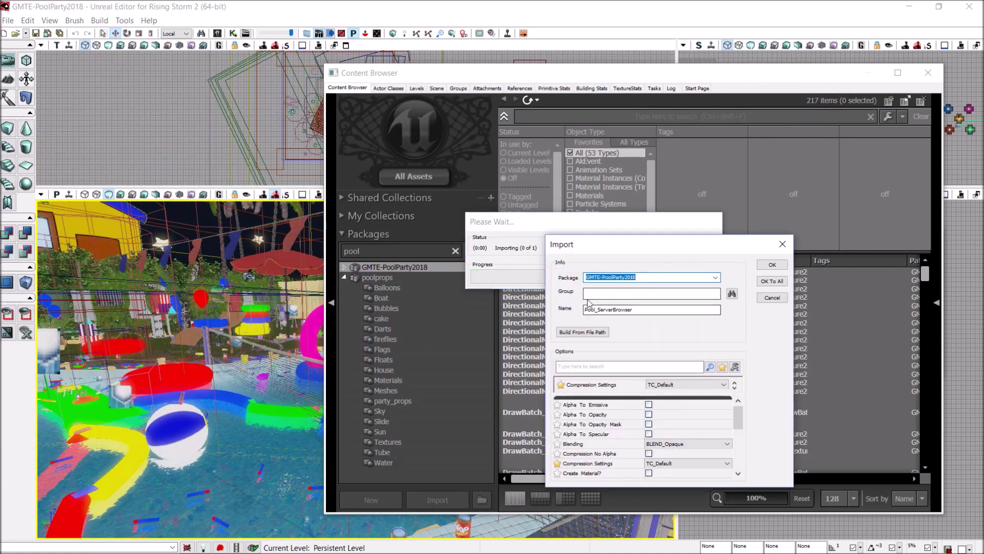
Set the import's target package to poolprops.
{"action": "left_click", "coordinate": [599, 277]}
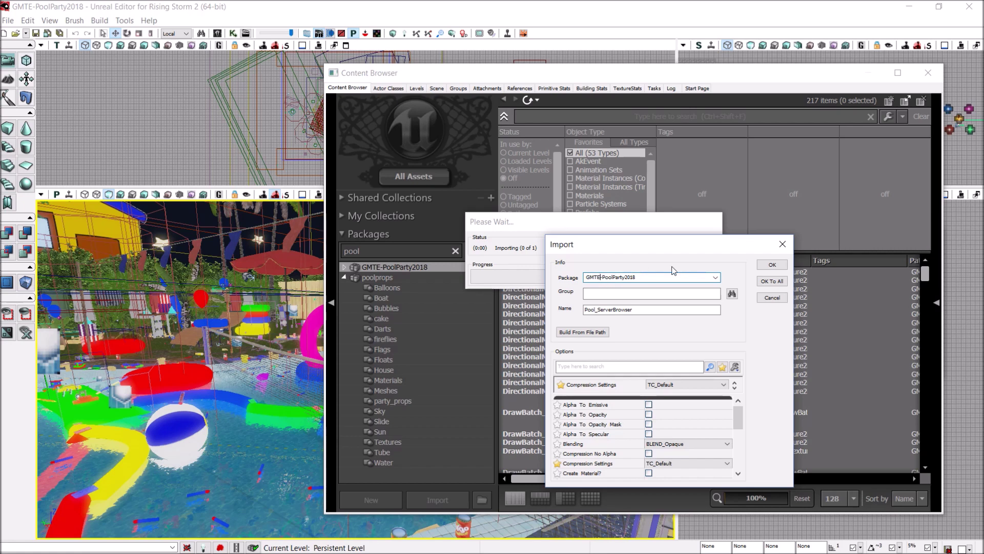
{"action": "left_click", "coordinate": [715, 277]}
{"action": "type", "text": "po"}
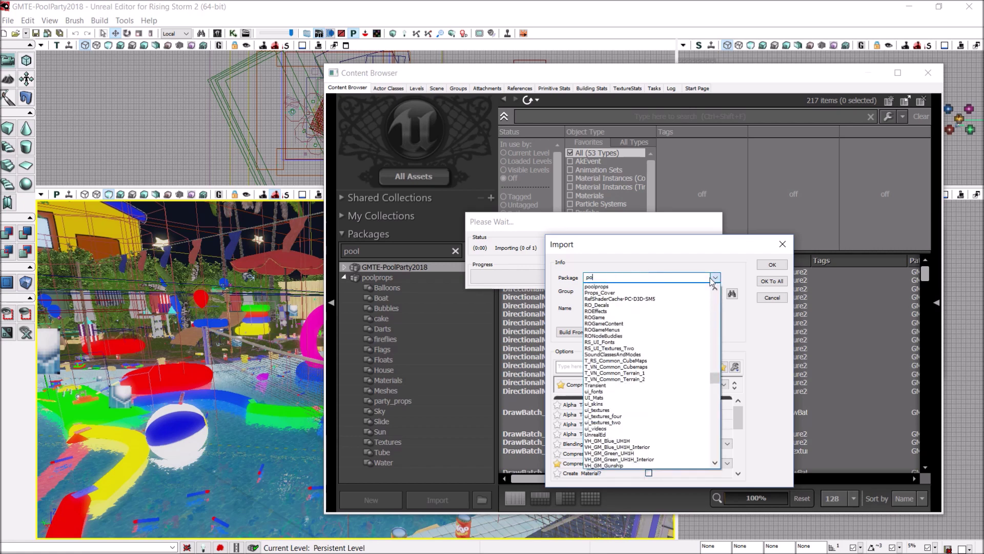
{"action": "type", "text": "ol"}
{"action": "left_click", "coordinate": [682, 286]}
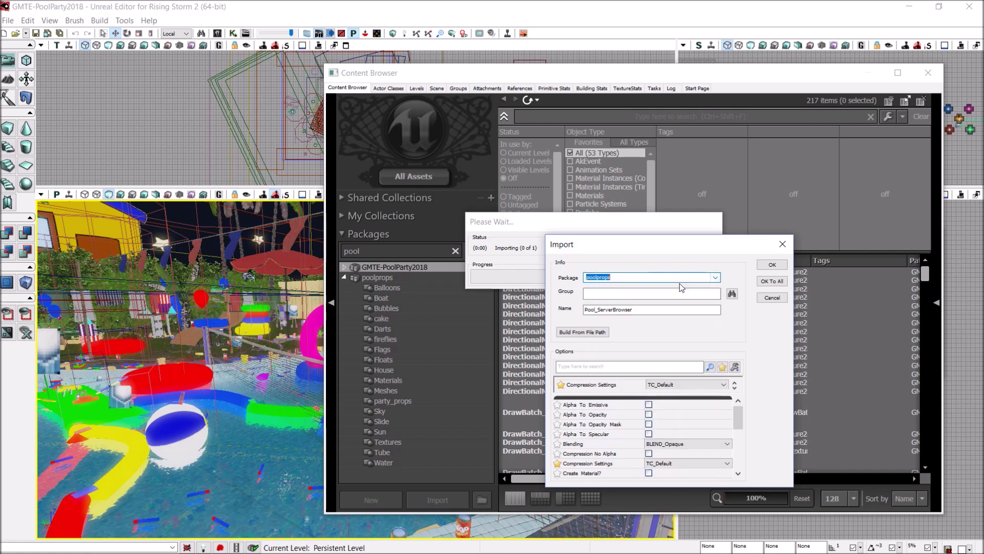
{"action": "left_click", "coordinate": [600, 295]}
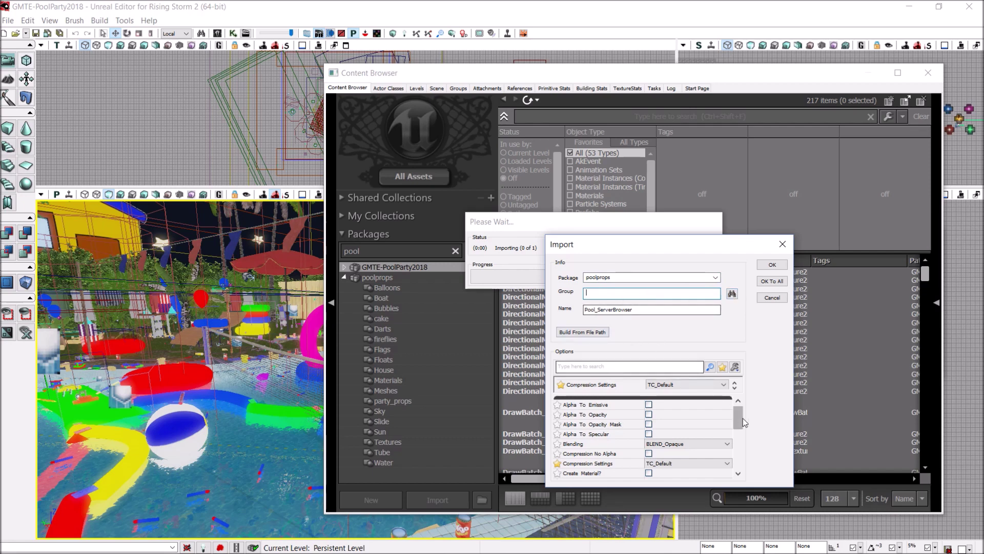
Set LODGroup to TEXTUREGROUP_UI and Mip Gen Settings to TMGS_NoMipmaps, then confirm the import.
{"action": "left_click_drag", "start_coordinate": [738, 414], "coordinate": [738, 444]}
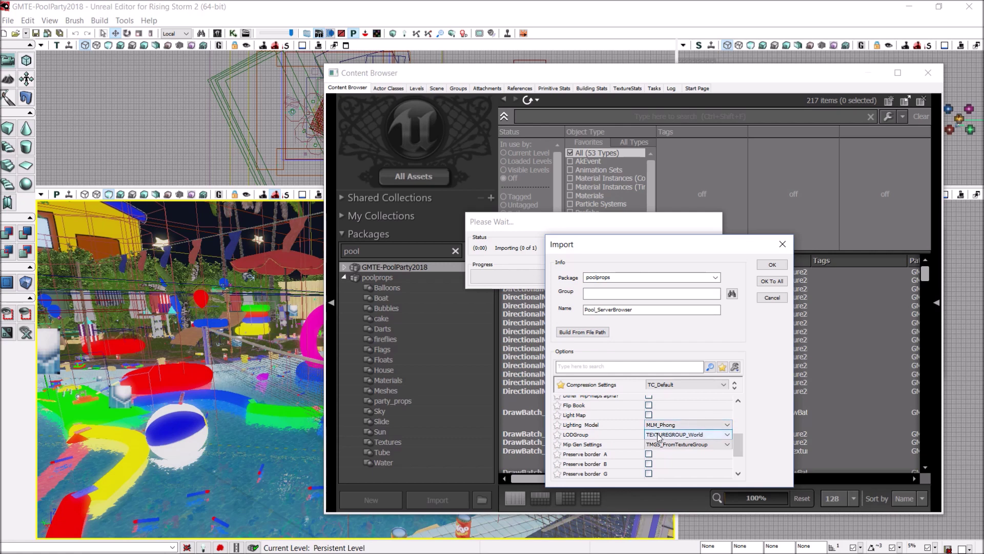
{"action": "left_click", "coordinate": [661, 436]}
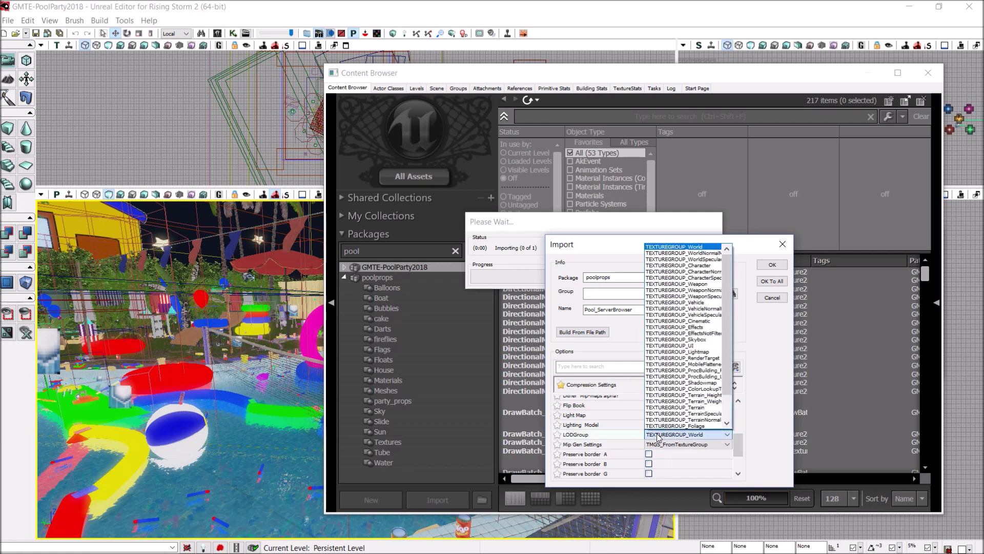
{"action": "left_click", "coordinate": [704, 346]}
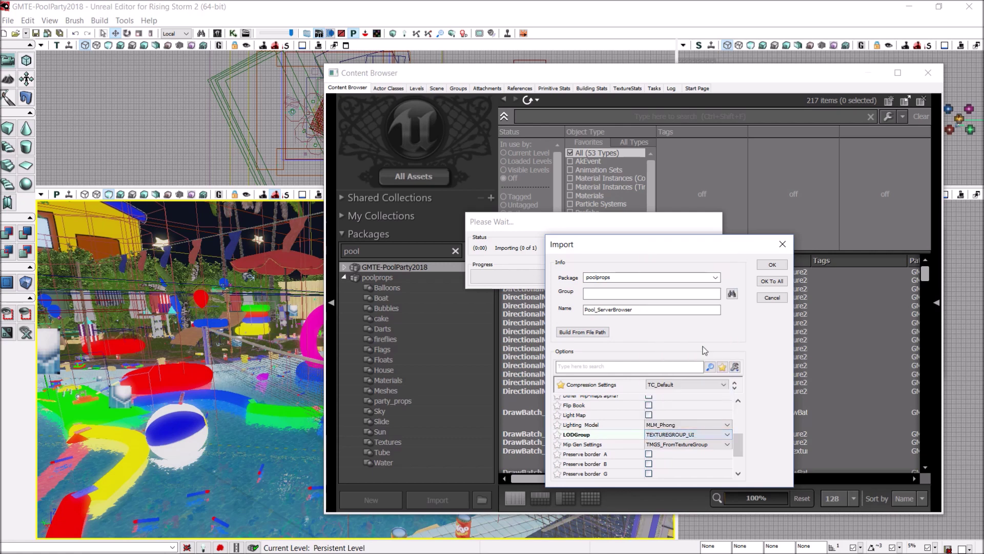
{"action": "left_click", "coordinate": [667, 444]}
{"action": "left_click", "coordinate": [690, 533]}
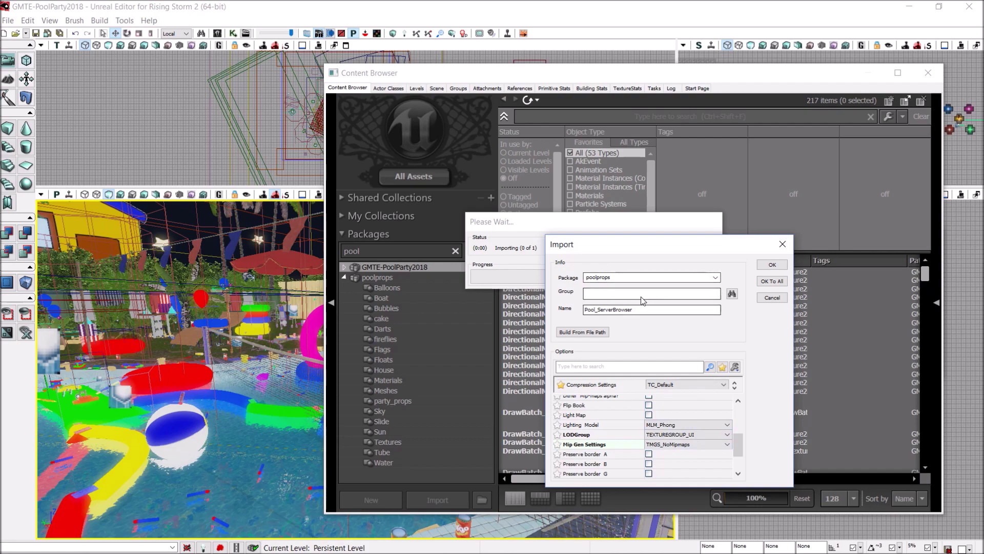
{"action": "left_click", "coordinate": [772, 265]}
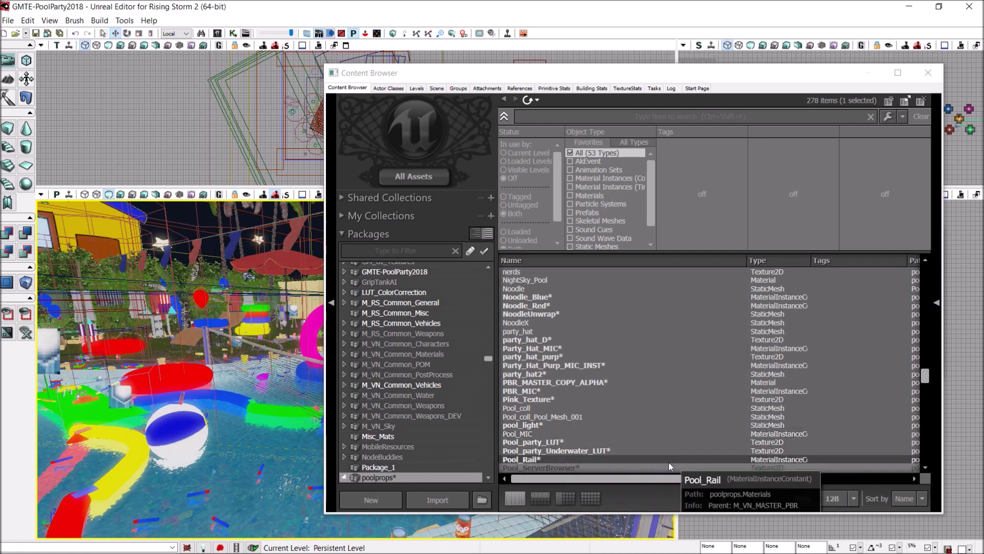
Start Save All, then cancel saving the poolprops package.
{"action": "left_click", "coordinate": [8, 21]}
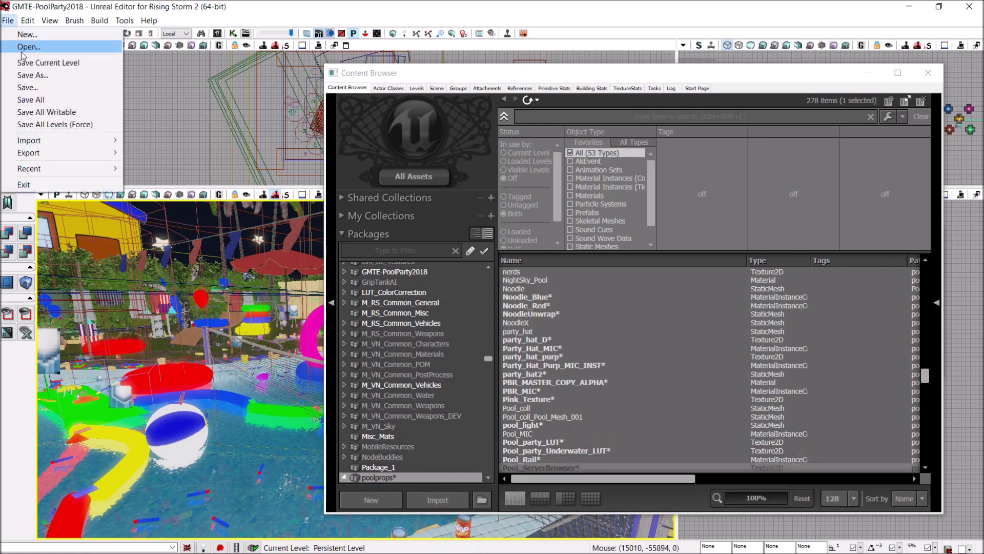
{"action": "left_click", "coordinate": [20, 87]}
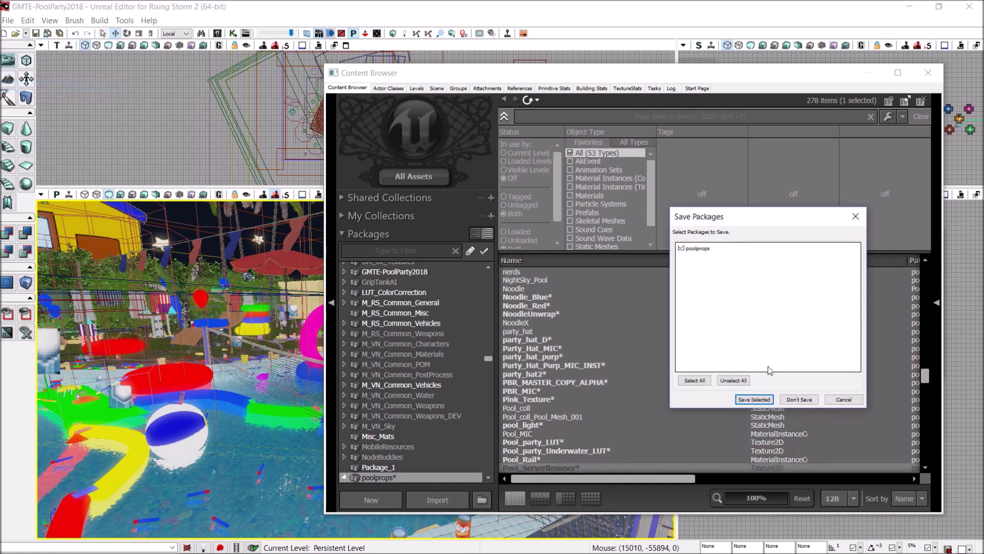
{"action": "left_click", "coordinate": [837, 399]}
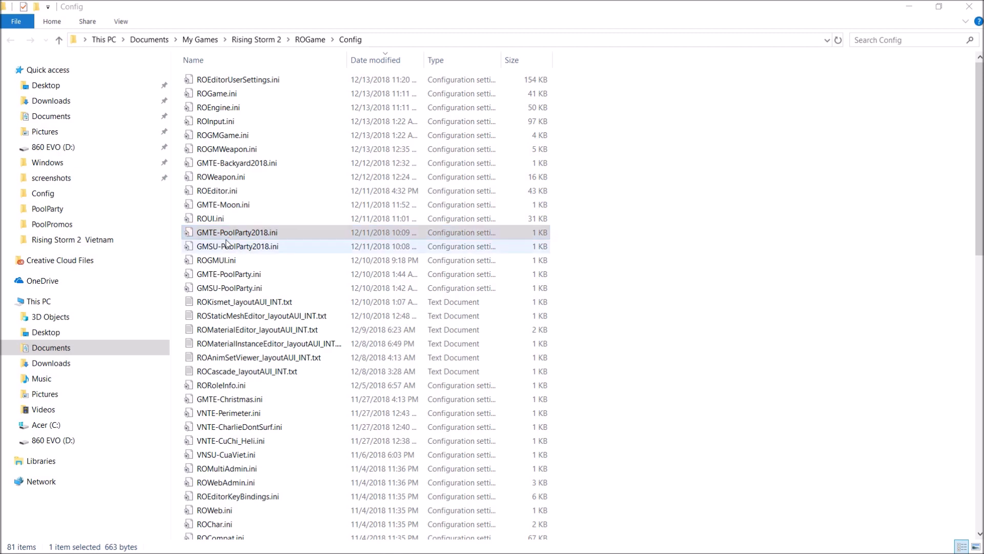
Open GMTE-PoolParty2018.ini from the Config folder in Notepad.
{"action": "left_click", "coordinate": [230, 233]}
{"action": "left_click", "coordinate": [285, 233]}
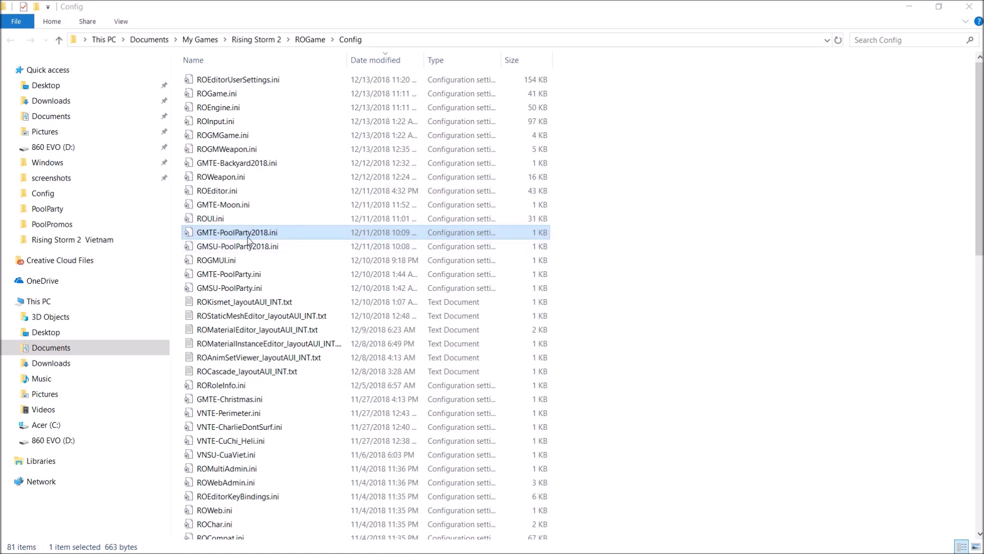
{"action": "double_click", "coordinate": [220, 238]}
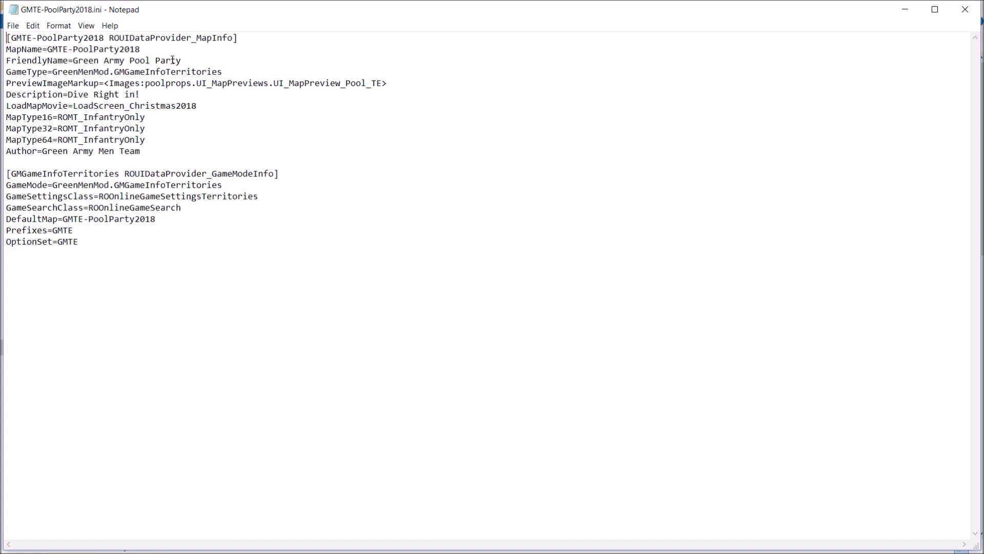
Highlight the FriendlyName value Green Army Pool Party in the config.
{"action": "left_click_drag", "start_coordinate": [73, 61], "coordinate": [182, 58]}
{"action": "left_click", "coordinate": [75, 61]}
{"action": "left_click_drag", "start_coordinate": [75, 62], "coordinate": [188, 54]}
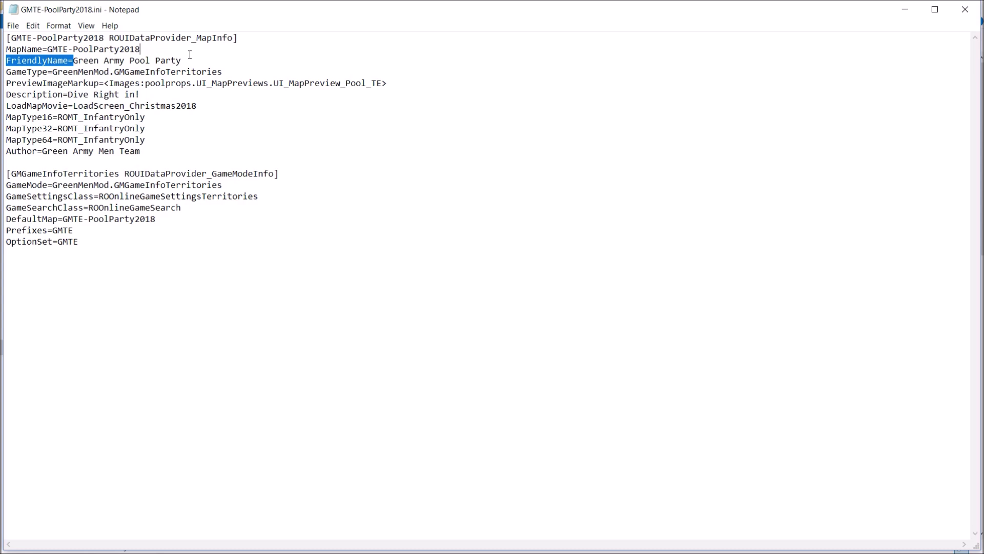
{"action": "left_click", "coordinate": [185, 60]}
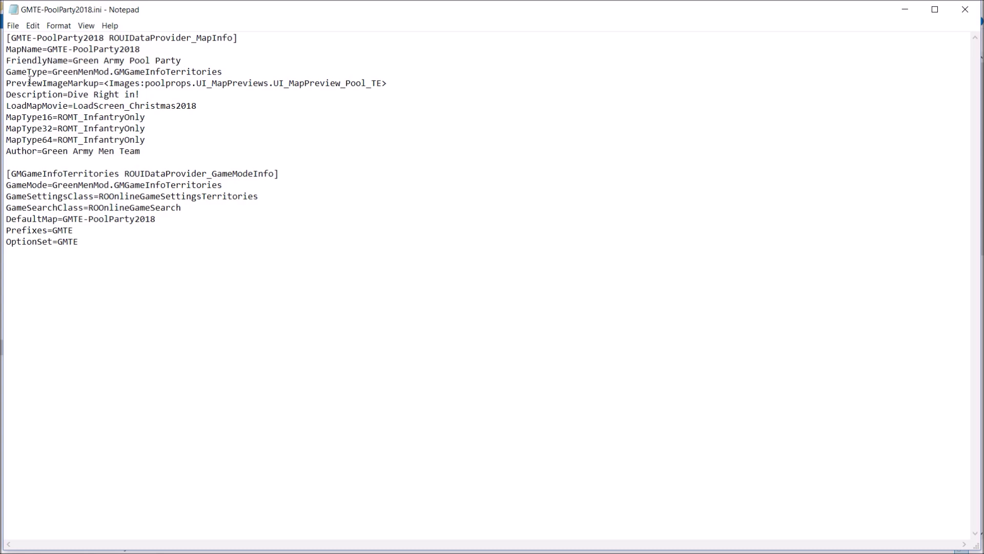
Select the PreviewImageMarkup texture path, then return to Unreal Editor.
{"action": "left_click_drag", "start_coordinate": [9, 84], "coordinate": [402, 83]}
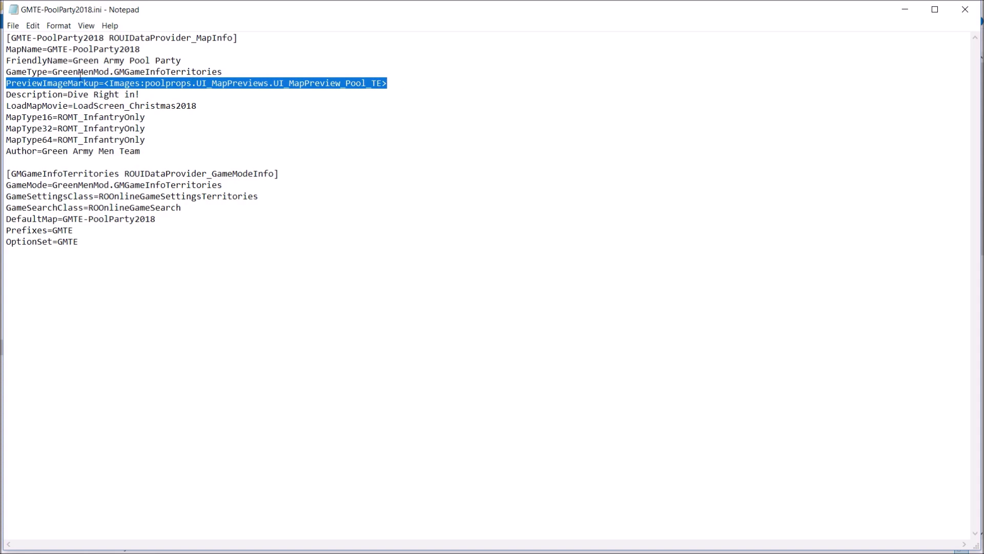
{"action": "left_click_drag", "start_coordinate": [382, 83], "coordinate": [145, 83]}
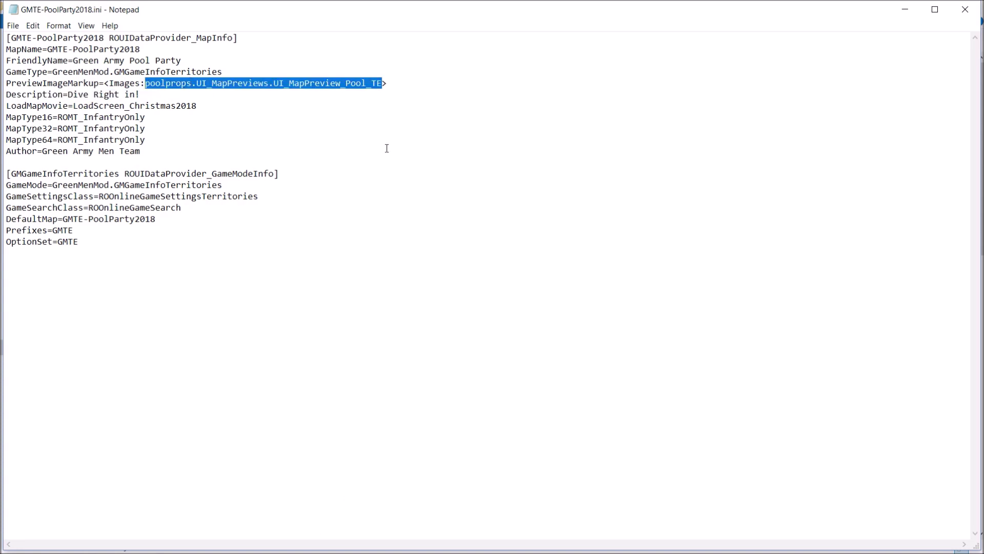
{"action": "key", "text": "alt+Tab"}
{"action": "key", "text": "alt+Tab"}
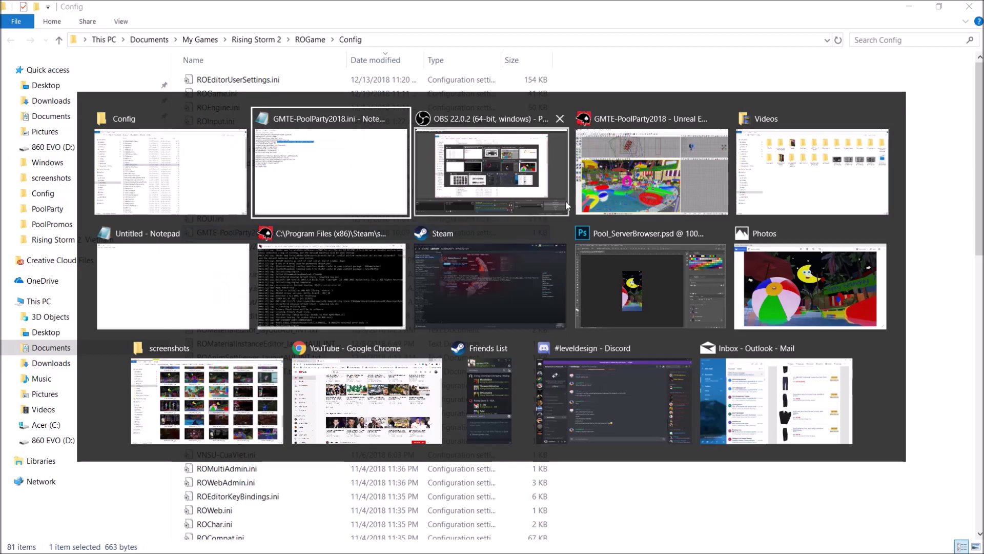
{"action": "key", "text": "alt+Tab"}
{"action": "key", "text": "alt+Tab"}
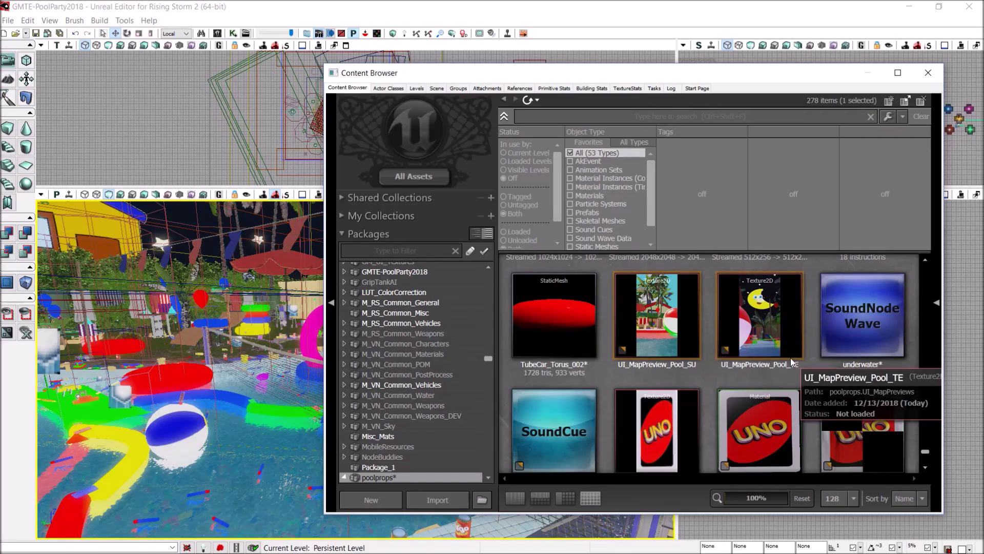
Inspect the UI_MapPreview_Pool_TE texture's properties, then close them.
{"action": "scroll", "coordinate": [774, 338], "scroll_direction": "down", "scroll_amount": 1}
{"action": "scroll", "coordinate": [752, 308], "scroll_direction": "up", "scroll_amount": 2}
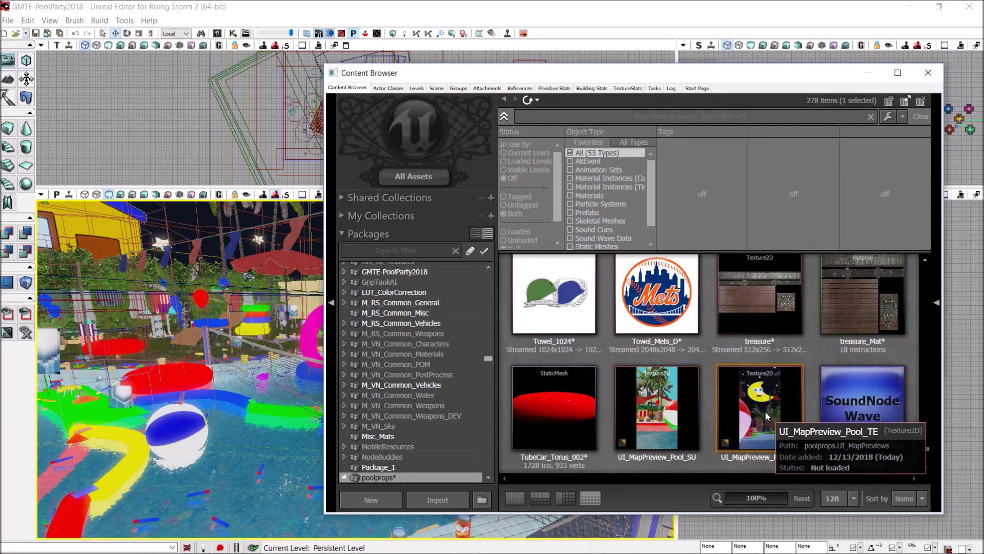
{"action": "left_click", "coordinate": [765, 412]}
{"action": "double_click", "coordinate": [761, 410]}
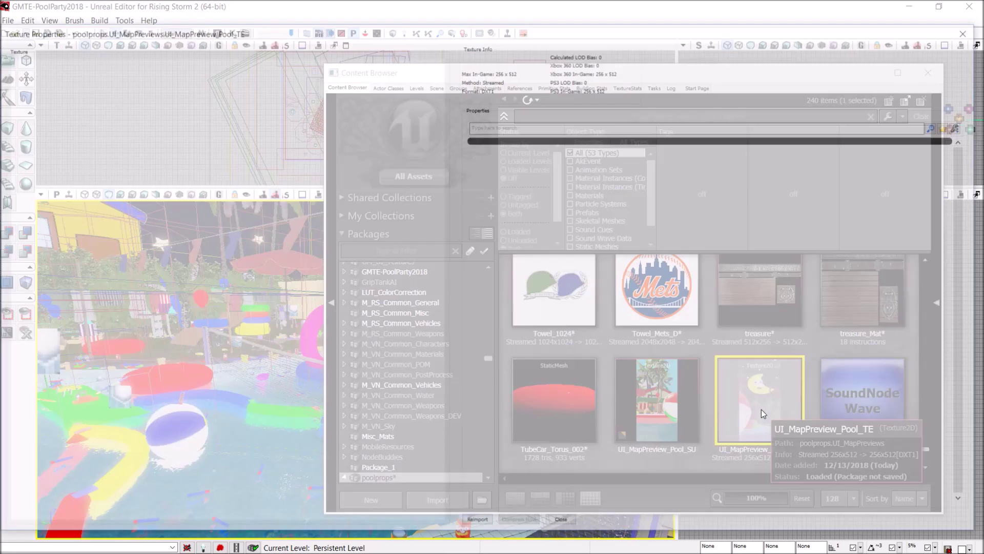
{"action": "left_click", "coordinate": [971, 30]}
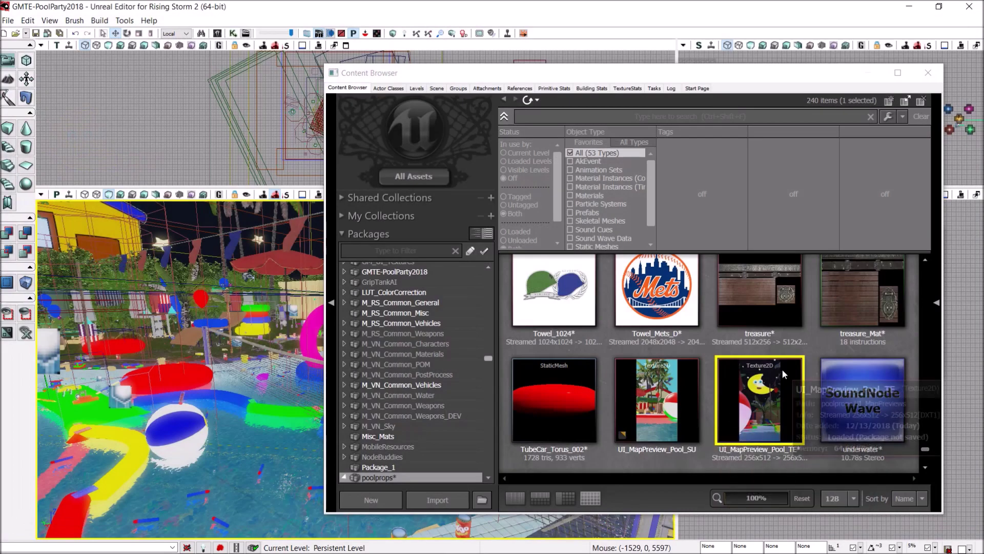
Copy UI_MapPreview_Pool_TE's full name to the clipboard and return to Notepad.
{"action": "right_click", "coordinate": [739, 407]}
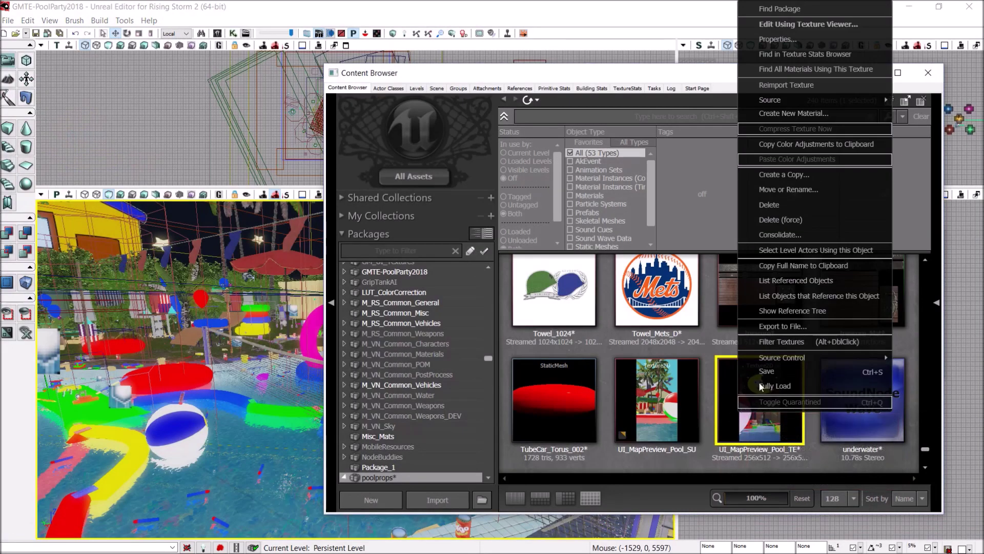
{"action": "left_click", "coordinate": [822, 270]}
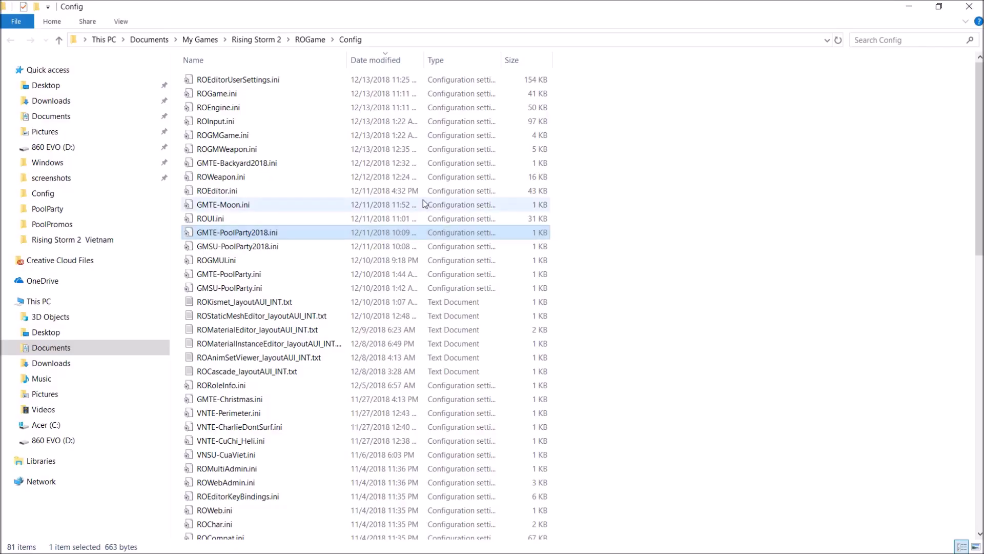
{"action": "key", "text": "alt+Tab"}
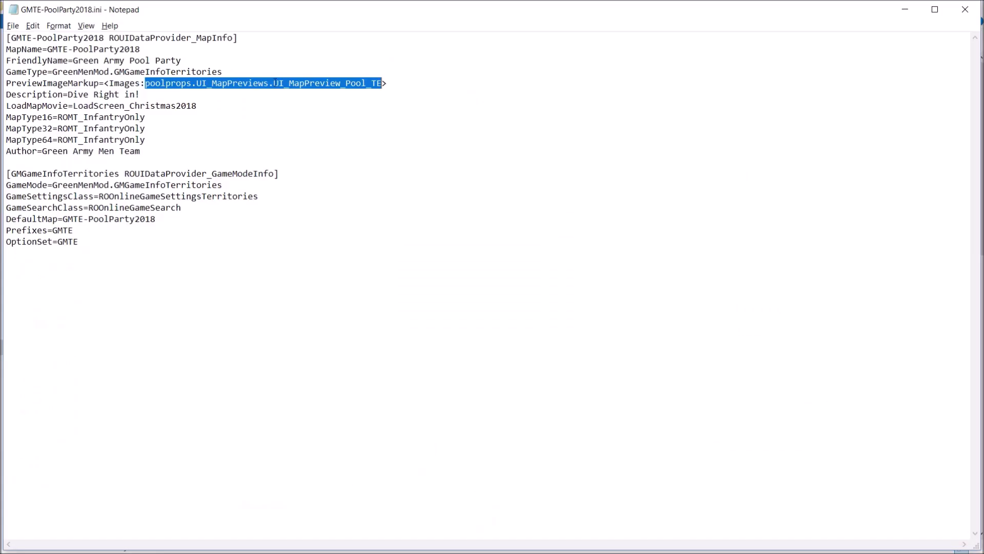
{"action": "left_click", "coordinate": [392, 88]}
{"action": "type", "text": "Texture2D'poolprops.UI_MapPreviews.UI_MapPreview_Pool_TE'"}
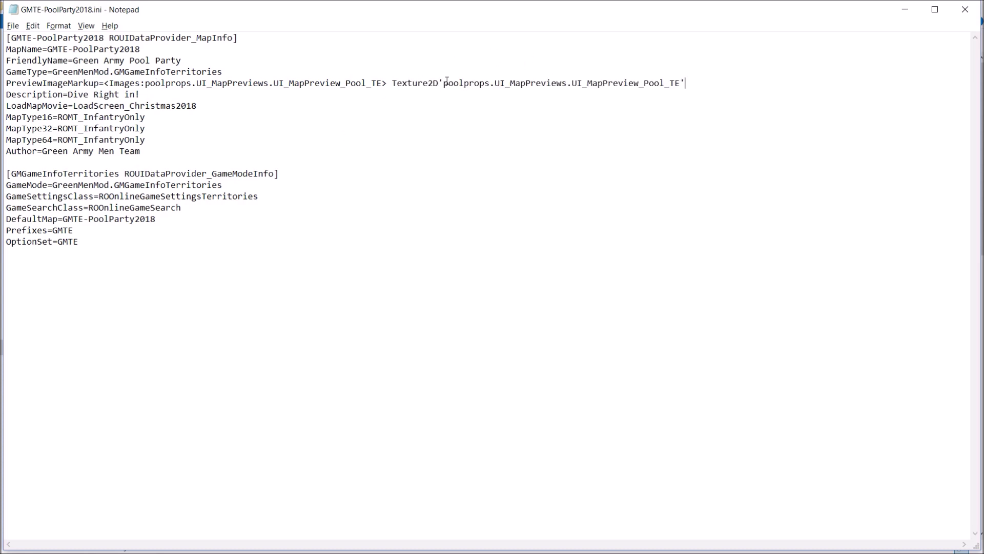
{"action": "left_click_drag", "start_coordinate": [444, 83], "coordinate": [680, 82]}
{"action": "key", "text": "BackSpace"}
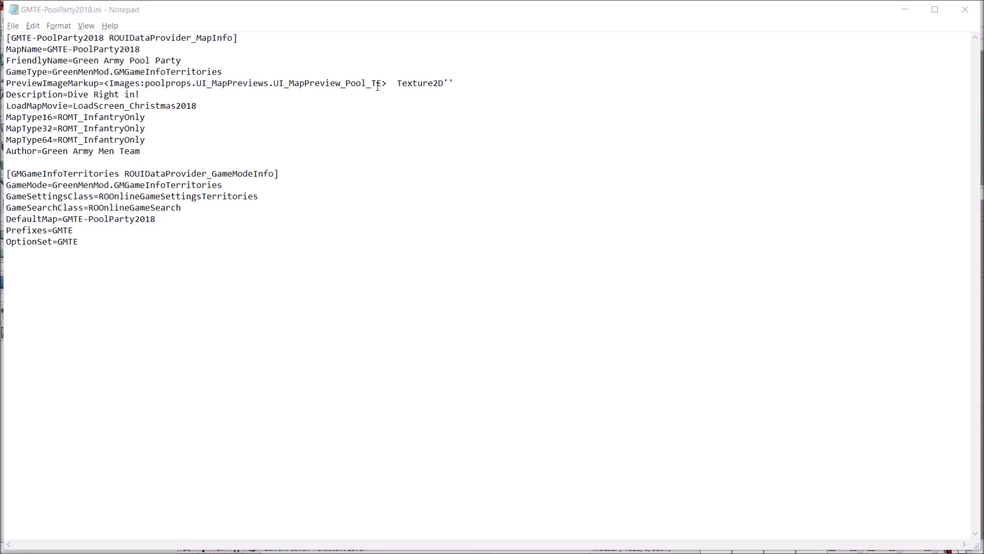
{"action": "left_click_drag", "start_coordinate": [382, 84], "coordinate": [145, 89]}
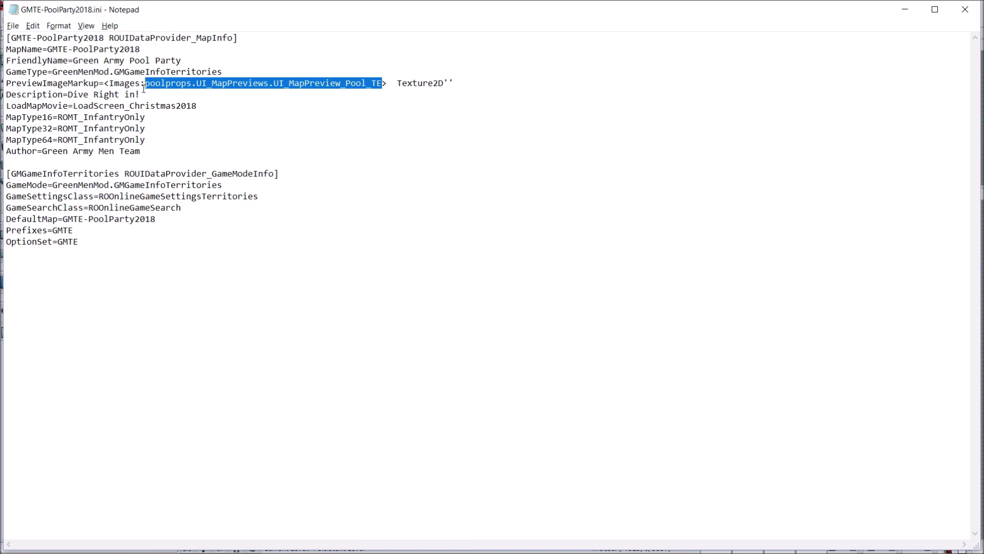
{"action": "key", "text": "Right"}
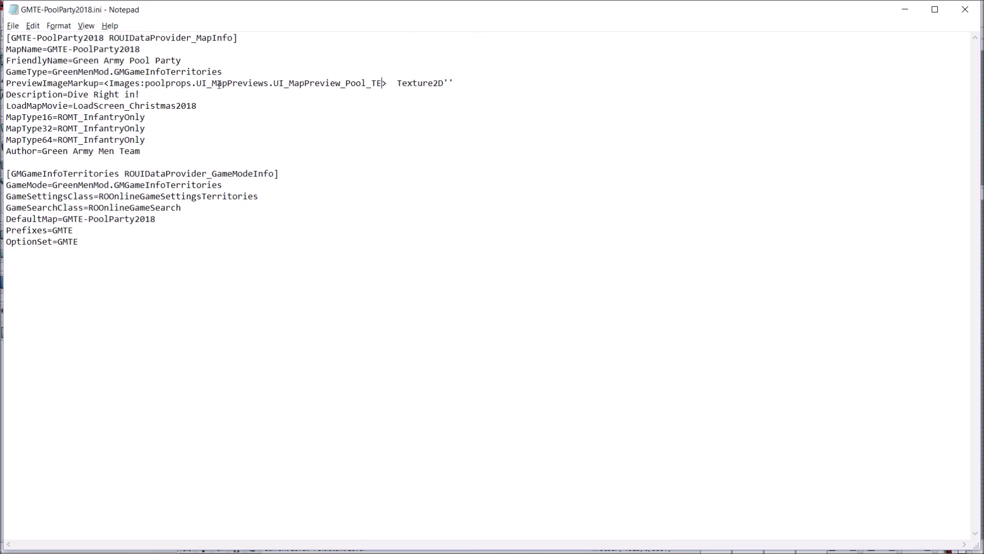
{"action": "left_click_drag", "start_coordinate": [397, 85], "coordinate": [500, 79]}
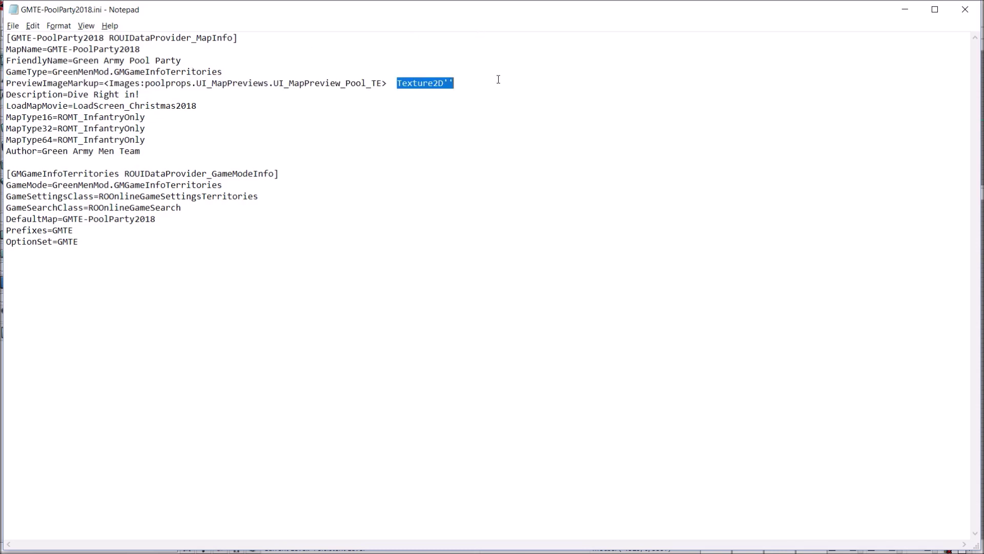
{"action": "key", "text": "BackSpace"}
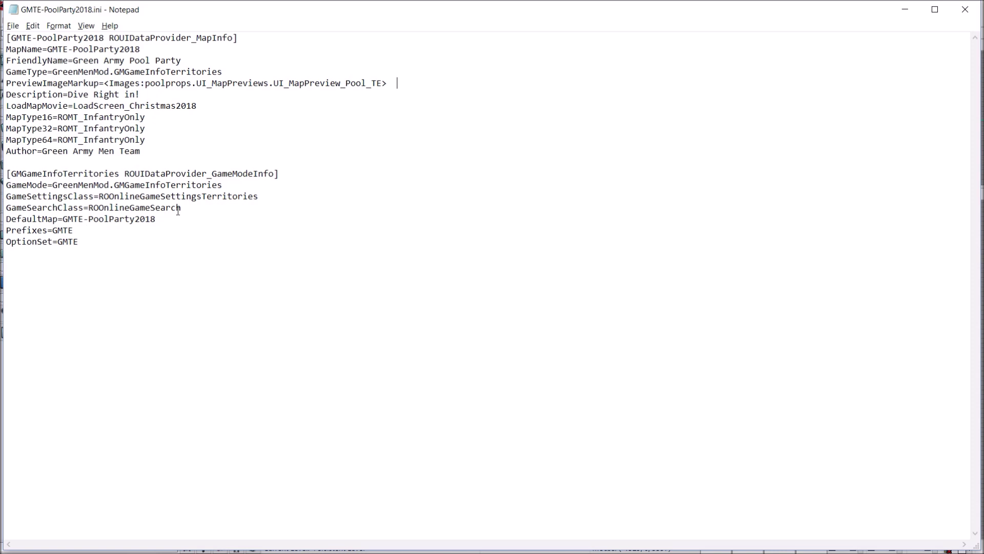
{"action": "left_click", "coordinate": [12, 26]}
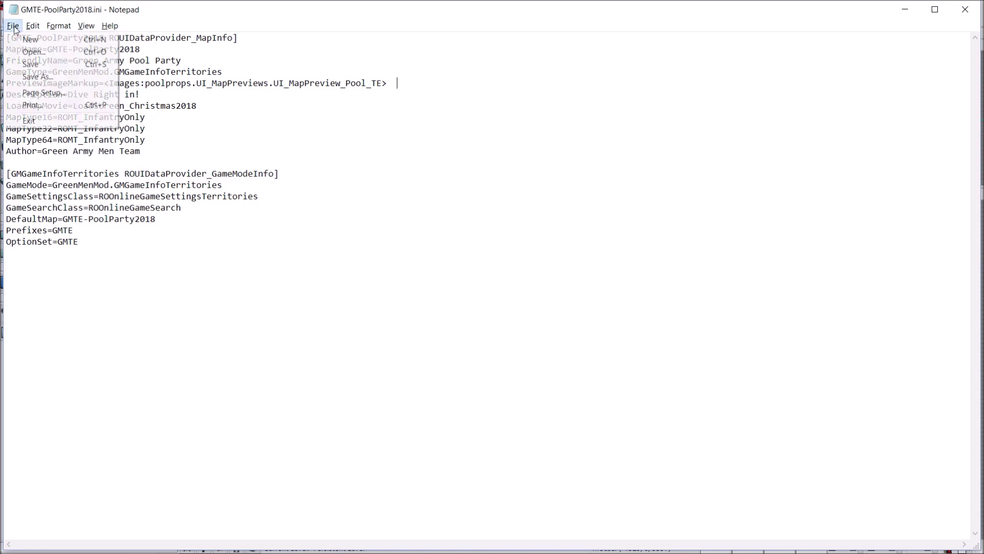
{"action": "left_click", "coordinate": [51, 70]}
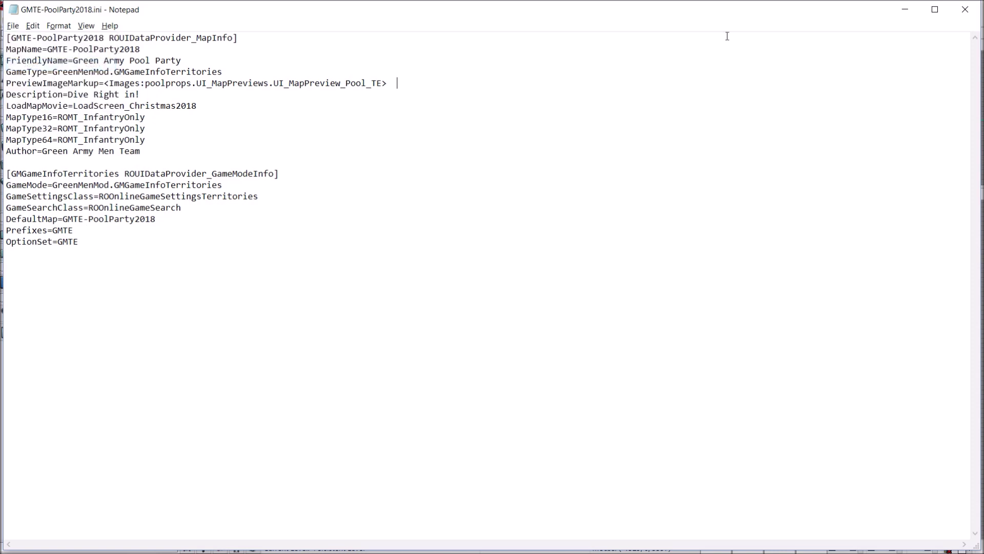
{"action": "left_click", "coordinate": [14, 27]}
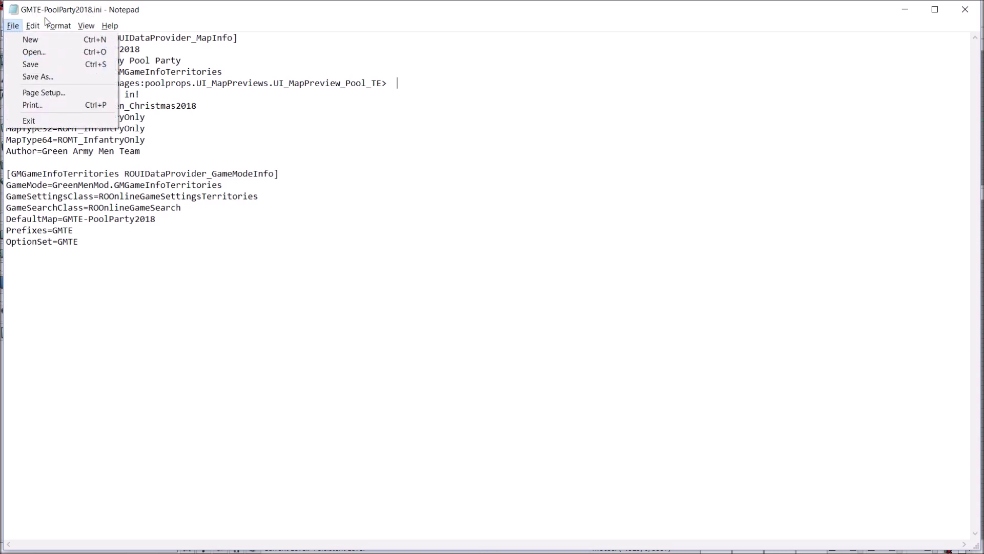
{"action": "left_click", "coordinate": [31, 77]}
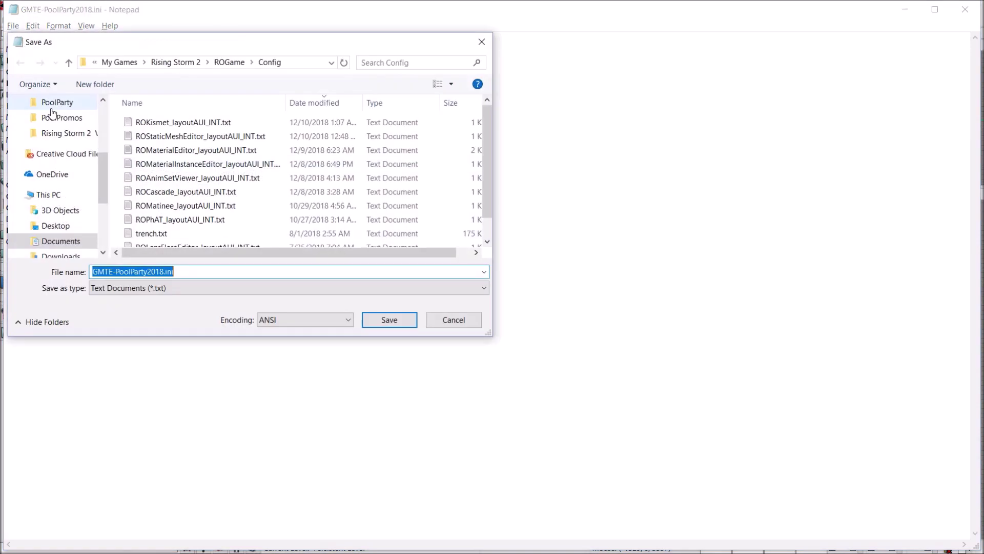
{"action": "left_click", "coordinate": [153, 286]}
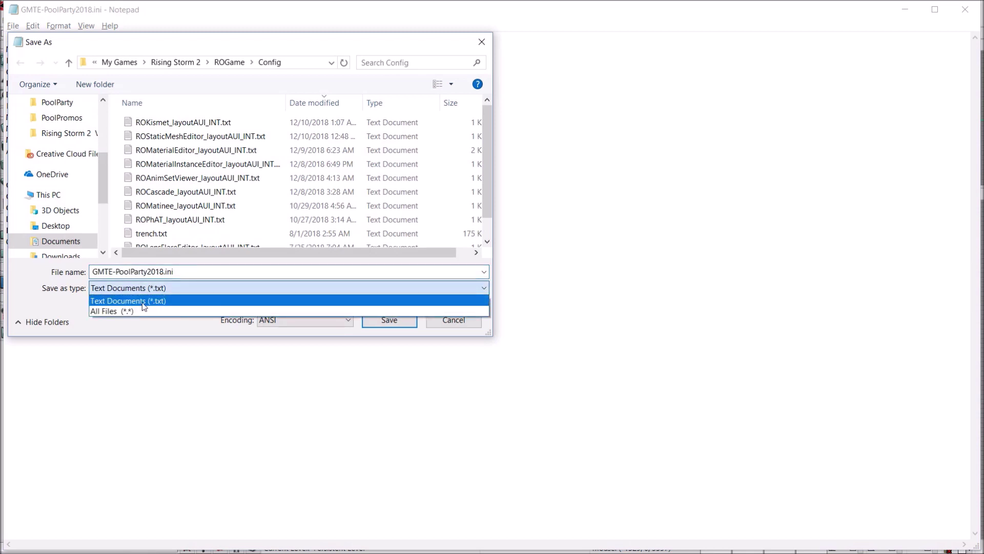
{"action": "left_click", "coordinate": [131, 313]}
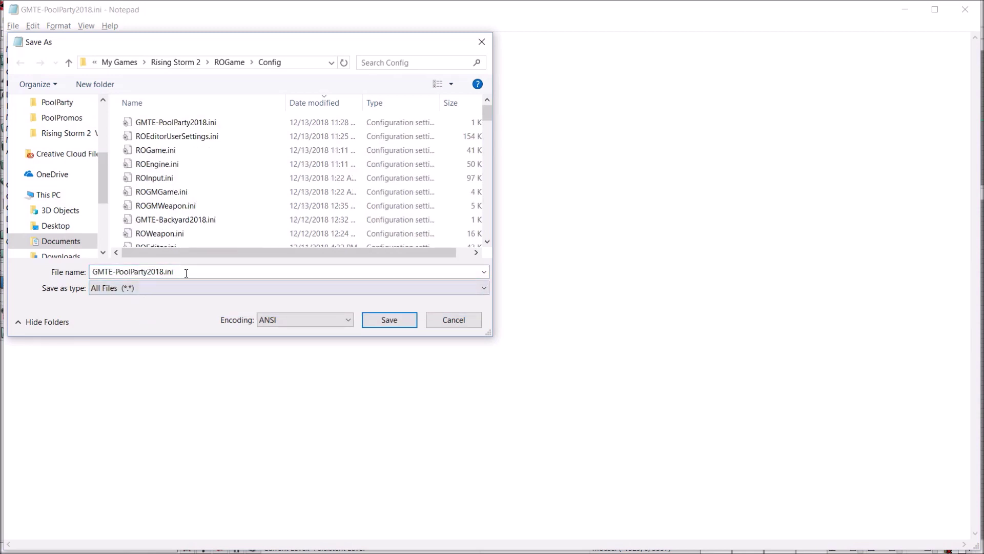
{"action": "left_click", "coordinate": [165, 272]}
{"action": "left_click", "coordinate": [125, 290]}
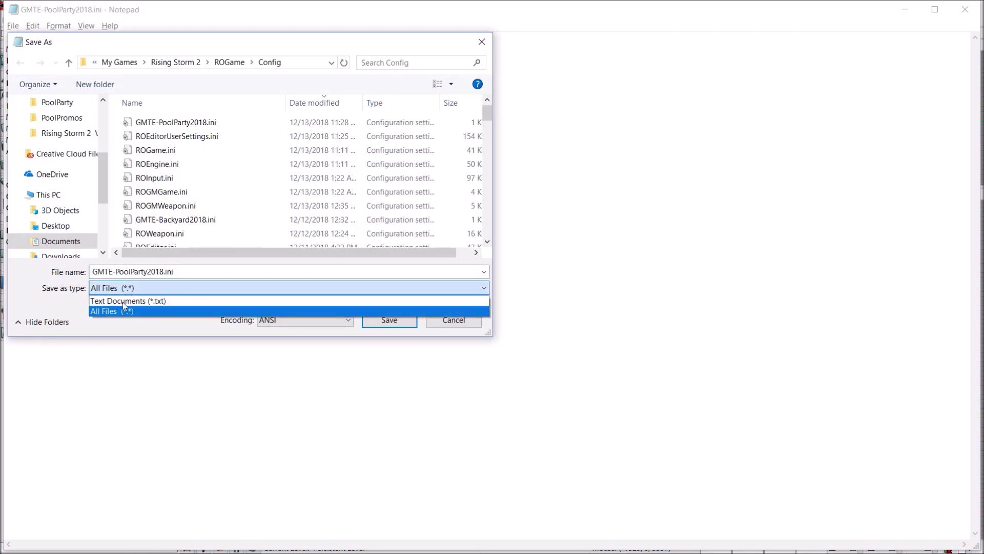
{"action": "left_click", "coordinate": [119, 313]}
{"action": "left_click", "coordinate": [130, 287]}
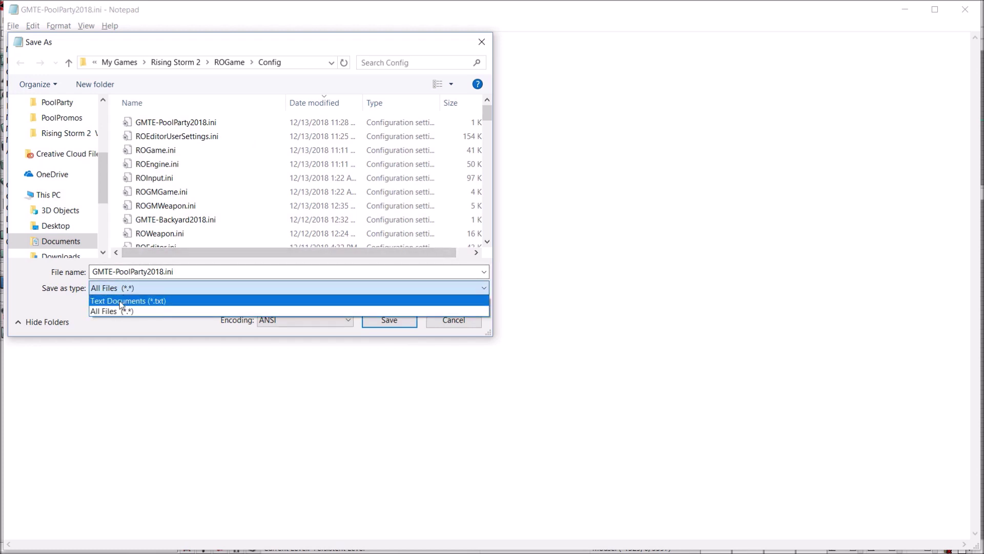
{"action": "left_click", "coordinate": [121, 302]}
{"action": "left_click", "coordinate": [123, 287]}
{"action": "left_click", "coordinate": [112, 310]}
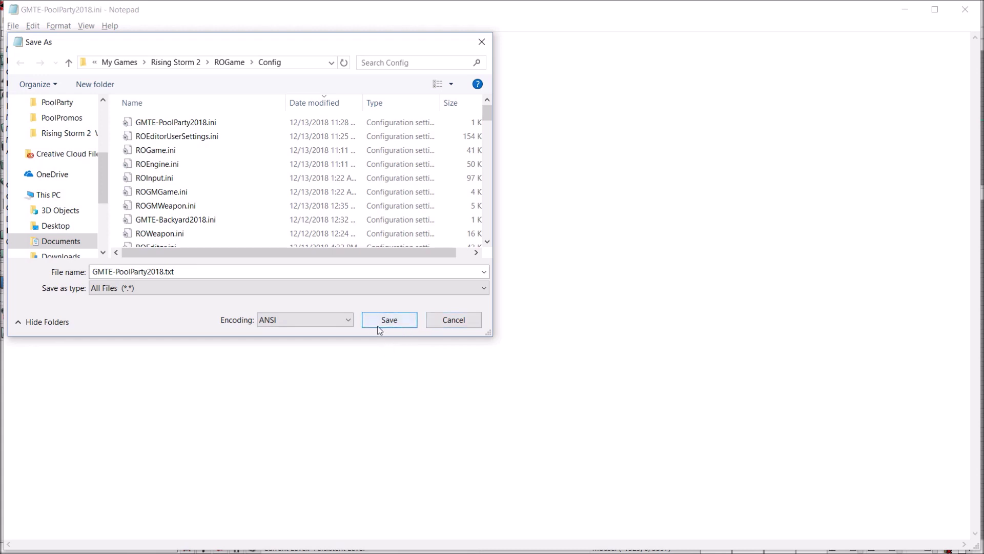
{"action": "left_click", "coordinate": [453, 321]}
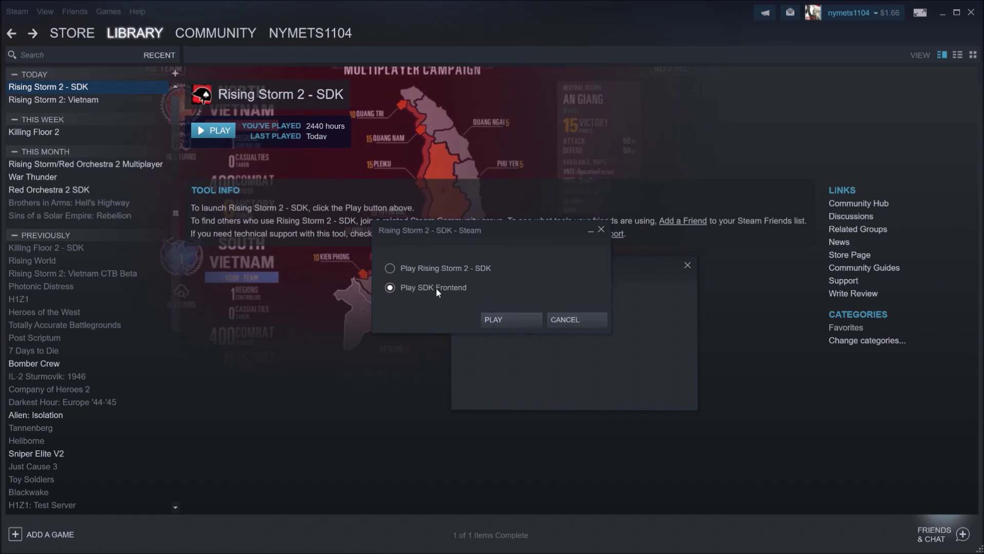
Launch Play SDK Frontend from the Rising Storm 2 - SDK launch dialog.
{"action": "left_click", "coordinate": [506, 317]}
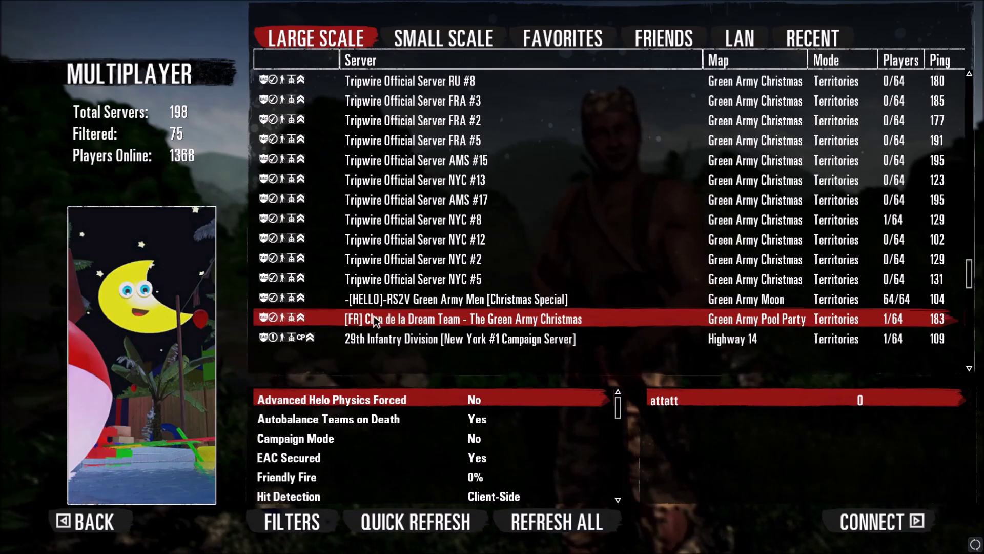
Select another server, then reselect [FR] Green Army Pool Party to verify its moon preview image.
{"action": "mouse_move", "coordinate": [306, 320]}
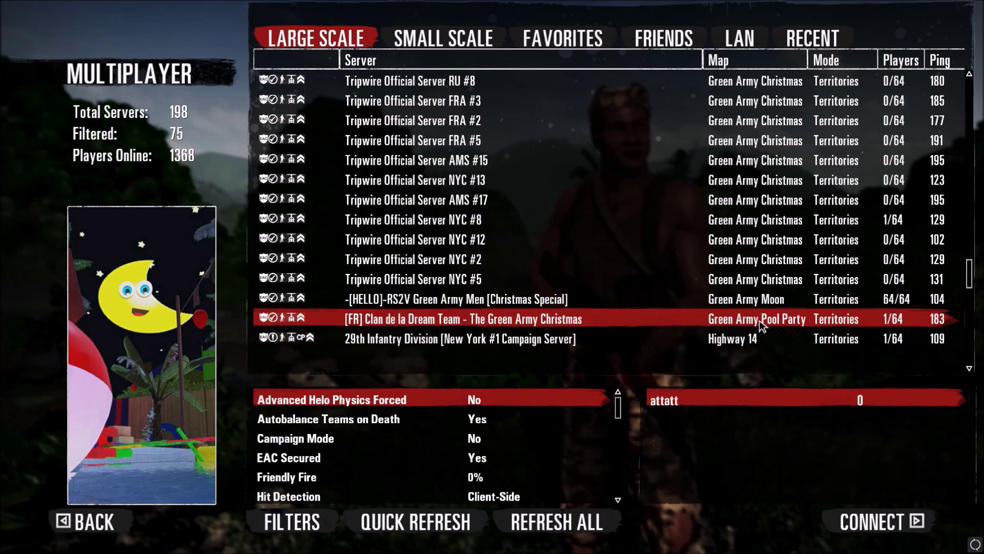
{"action": "mouse_move", "coordinate": [266, 303]}
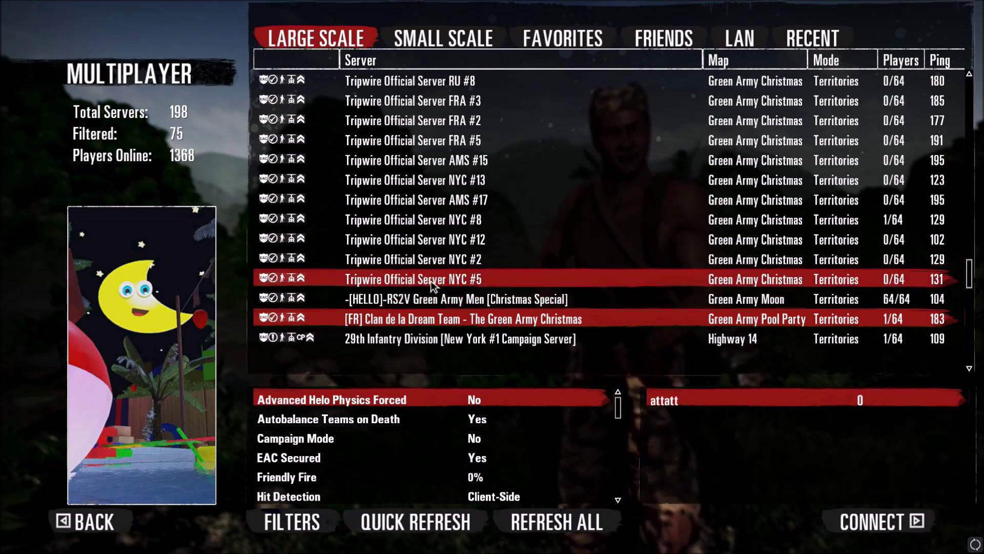
{"action": "left_click", "coordinate": [431, 300]}
{"action": "left_click", "coordinate": [410, 317]}
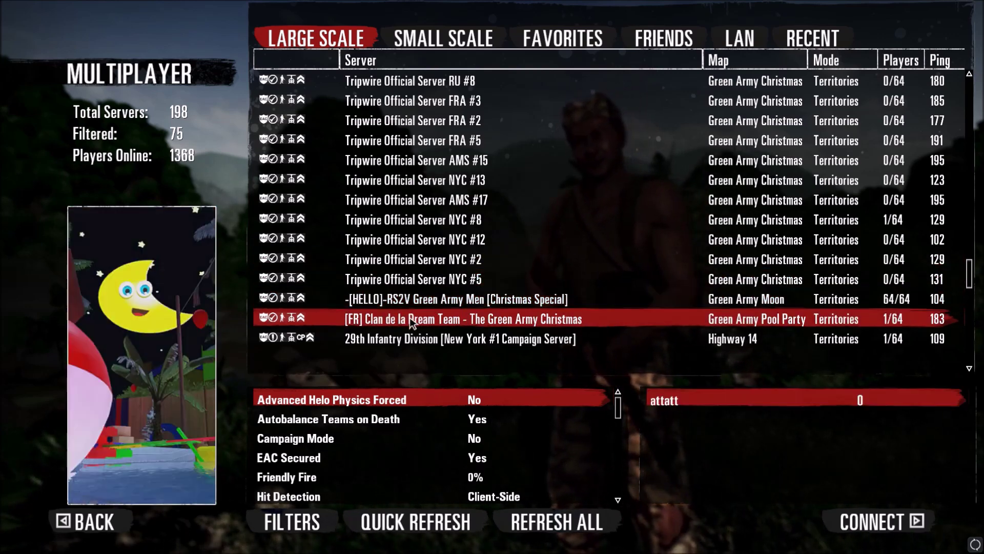
{"action": "scroll", "coordinate": [510, 279], "scroll_direction": "down", "scroll_amount": 2}
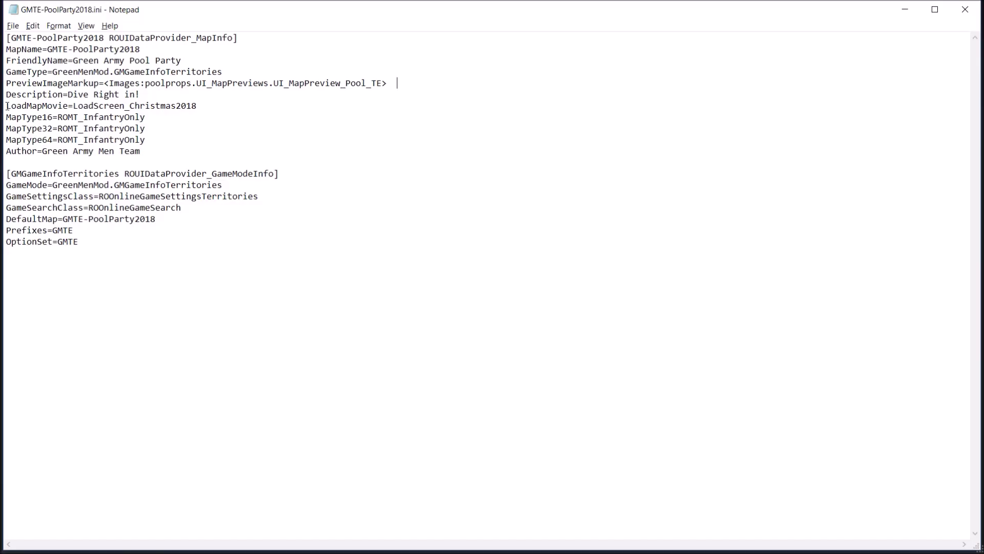
{"action": "left_click_drag", "start_coordinate": [6, 105], "coordinate": [194, 100]}
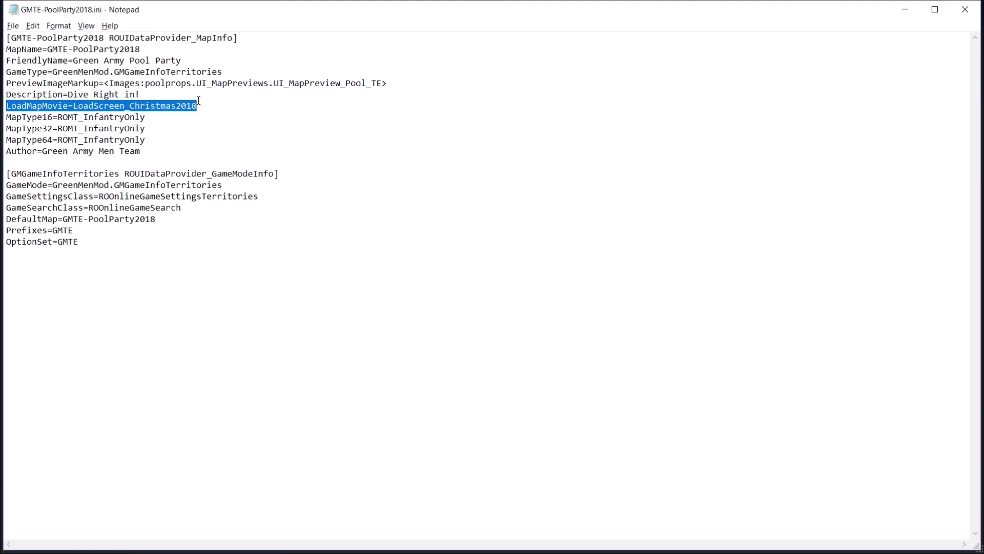
{"action": "left_click", "coordinate": [125, 106]}
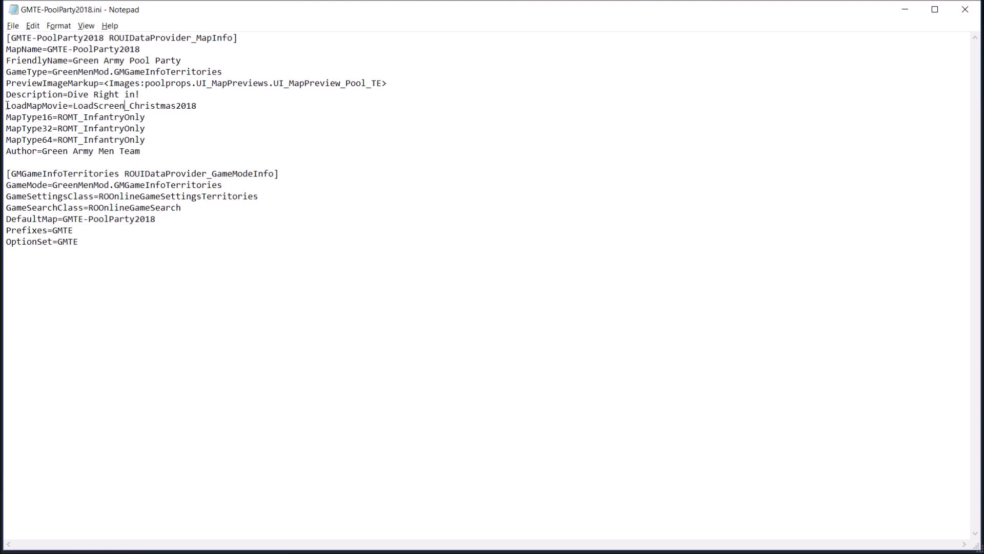
{"action": "left_click_drag", "start_coordinate": [7, 105], "coordinate": [204, 107]}
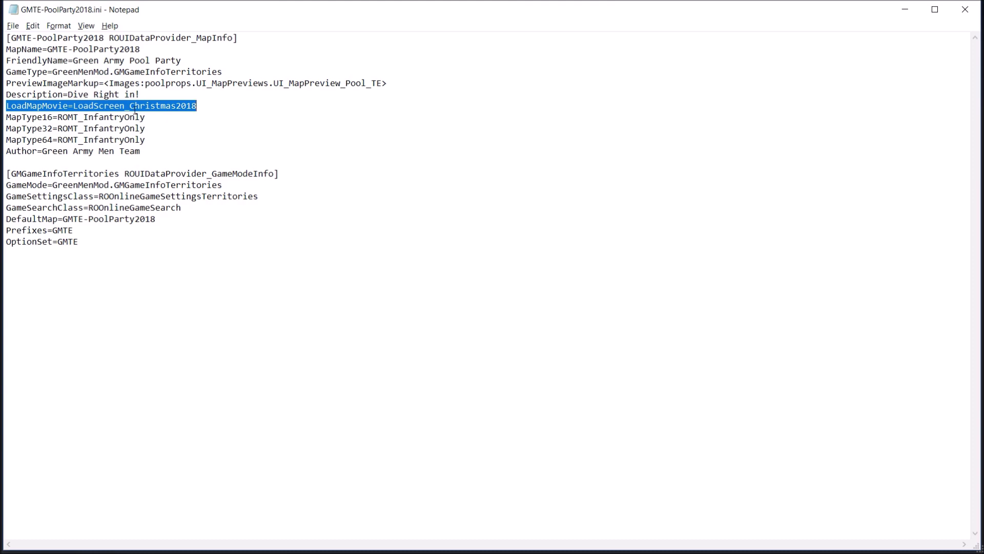
{"action": "left_click", "coordinate": [64, 106]}
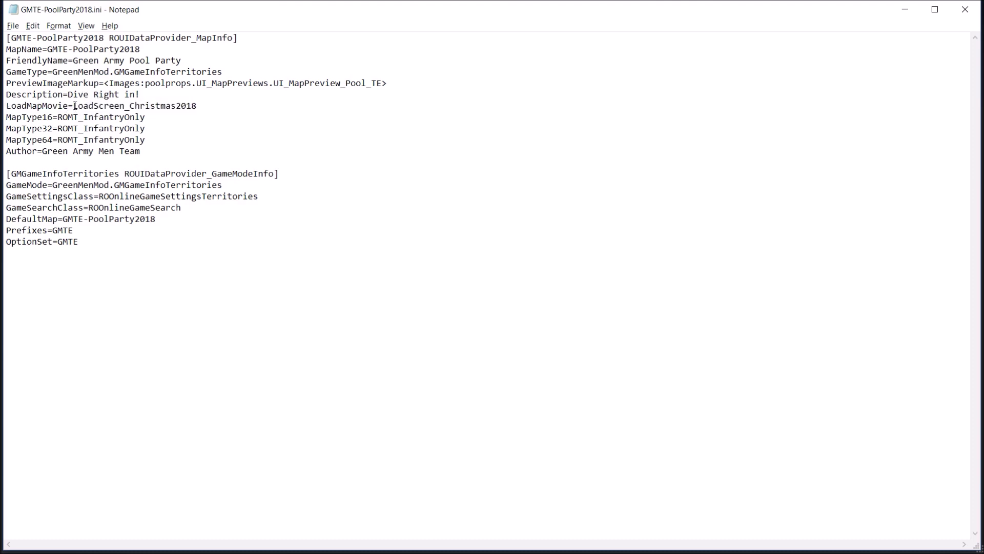
{"action": "left_click_drag", "start_coordinate": [74, 106], "coordinate": [220, 105]}
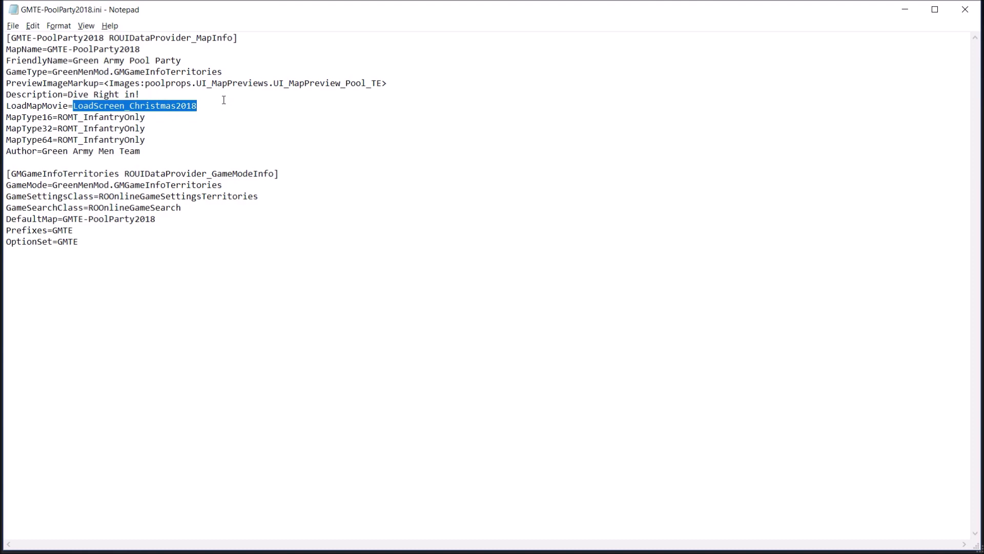
{"action": "left_click", "coordinate": [115, 119]}
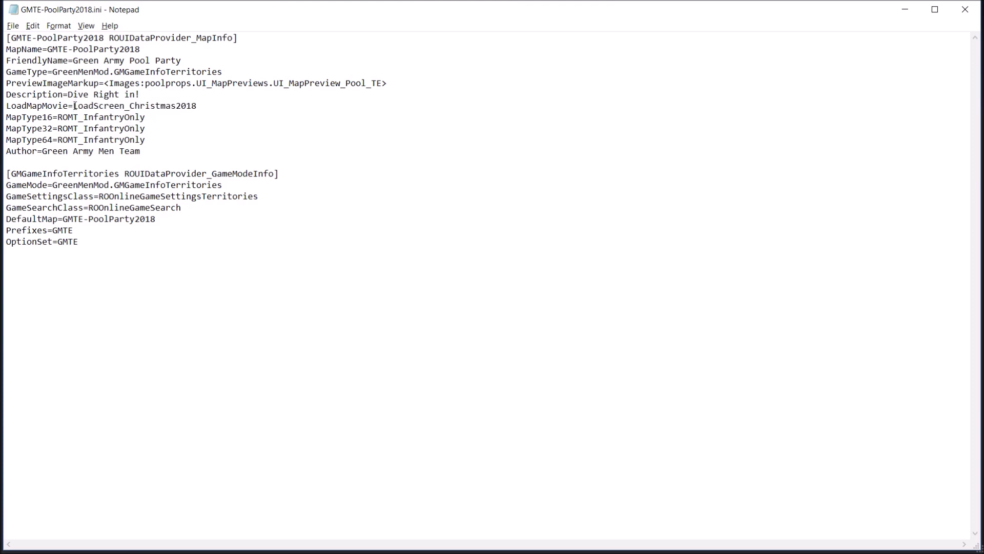
{"action": "left_click_drag", "start_coordinate": [75, 106], "coordinate": [212, 102]}
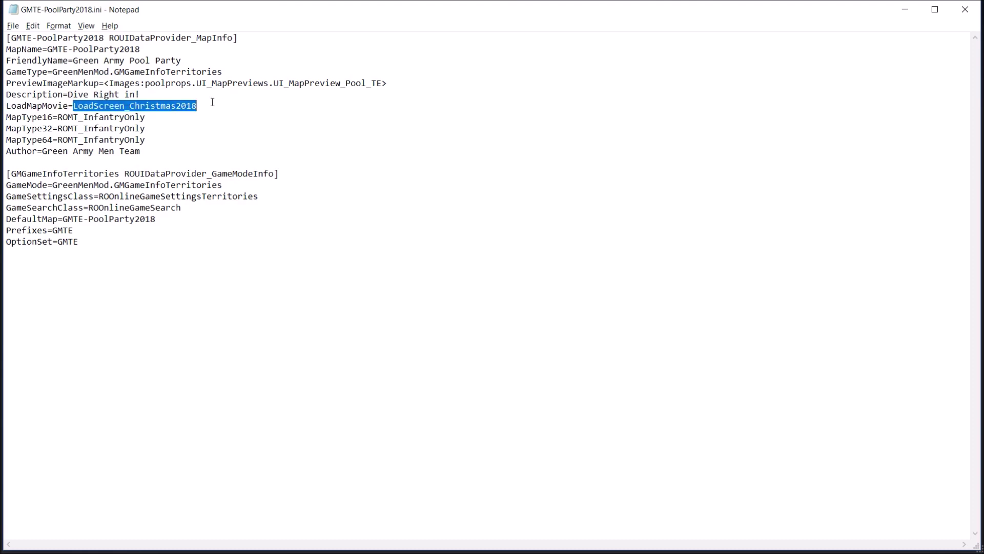
{"action": "left_click", "coordinate": [141, 112]}
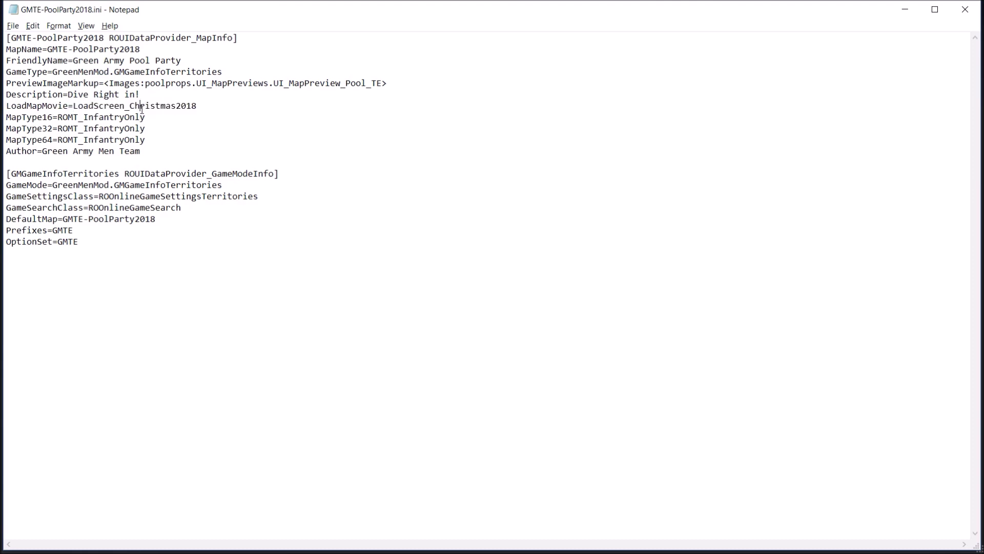
{"action": "left_click_drag", "start_coordinate": [7, 105], "coordinate": [212, 103]}
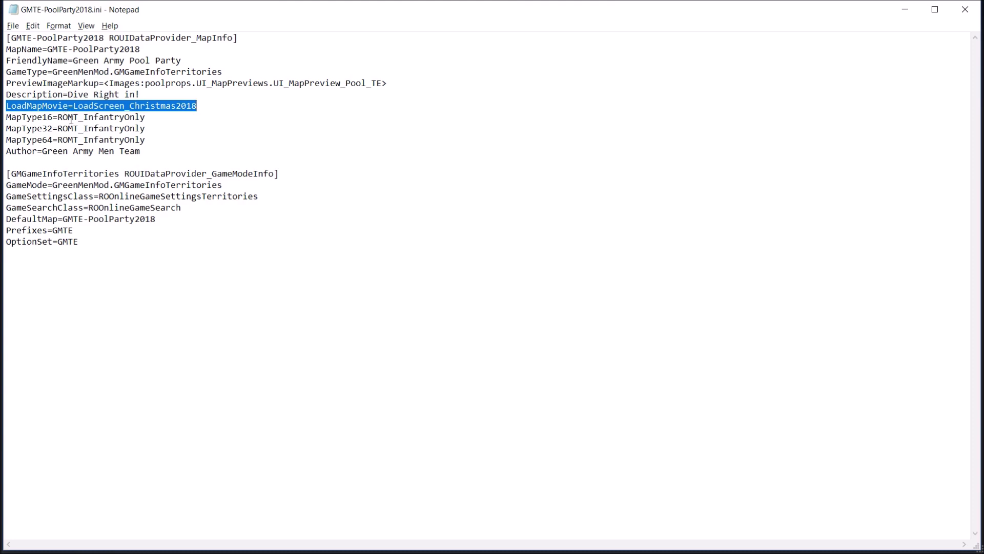
{"action": "mouse_move", "coordinate": [318, 551]}
{"action": "left_click", "coordinate": [75, 105]}
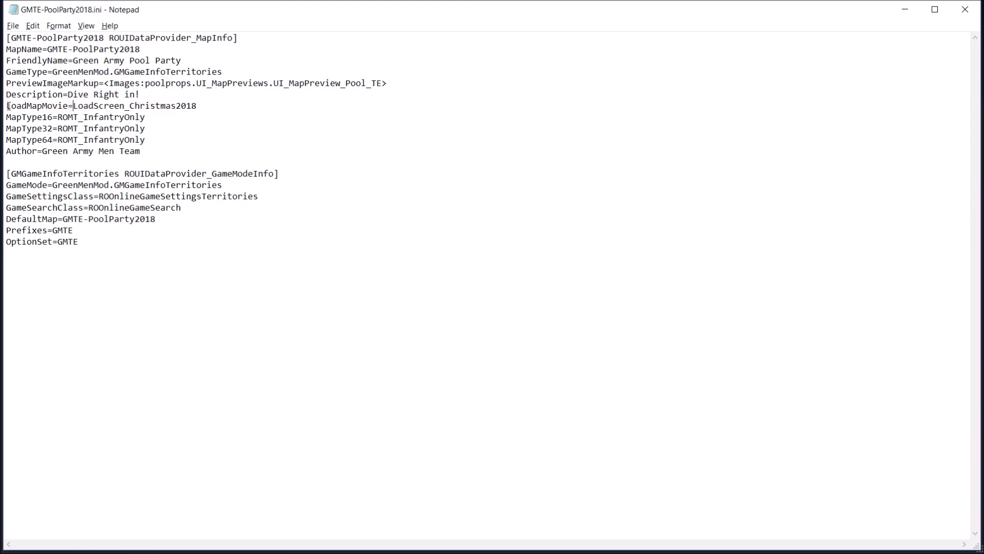
{"action": "left_click_drag", "start_coordinate": [6, 106], "coordinate": [200, 103]}
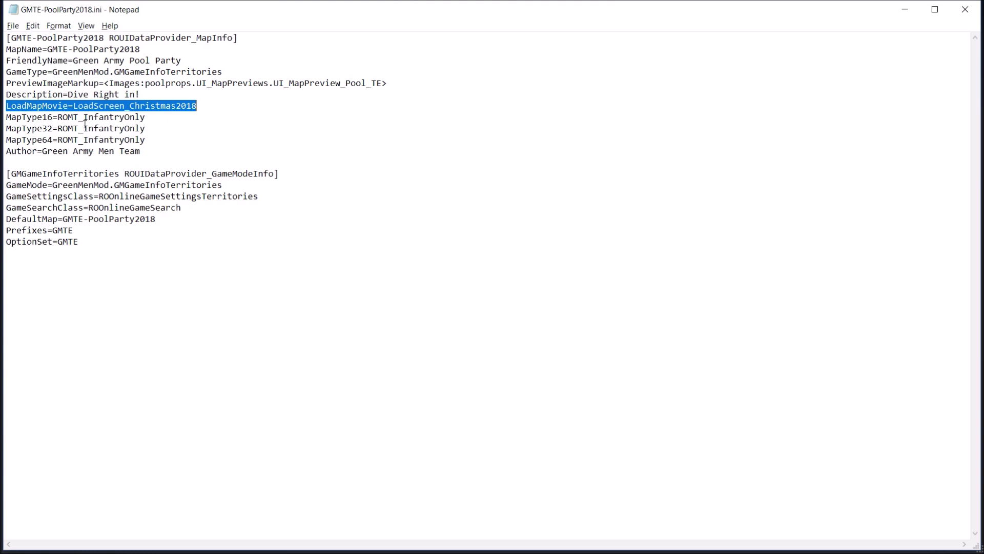
{"action": "left_click", "coordinate": [73, 106]}
{"action": "left_click_drag", "start_coordinate": [6, 108], "coordinate": [227, 109]}
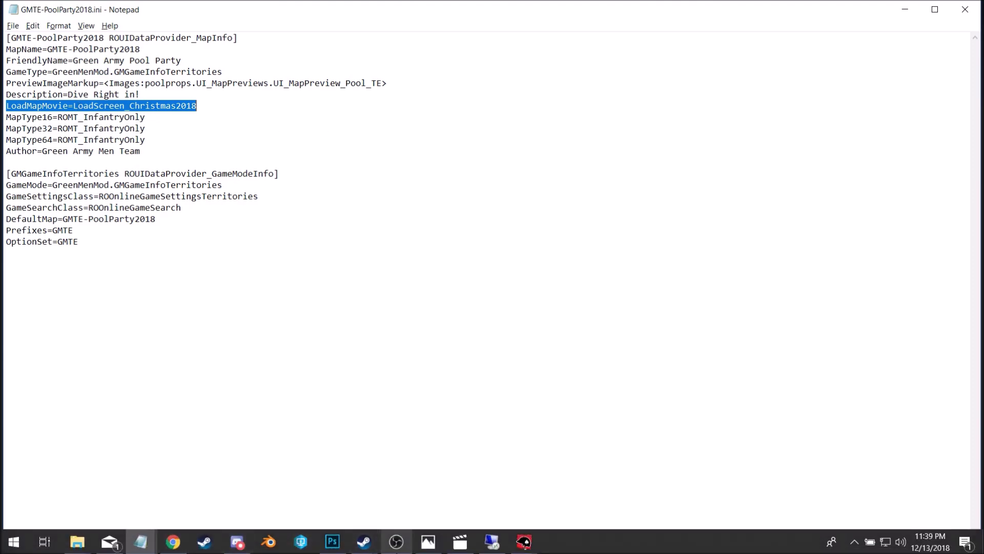
{"action": "key", "text": "Left"}
{"action": "key", "text": "Left"}
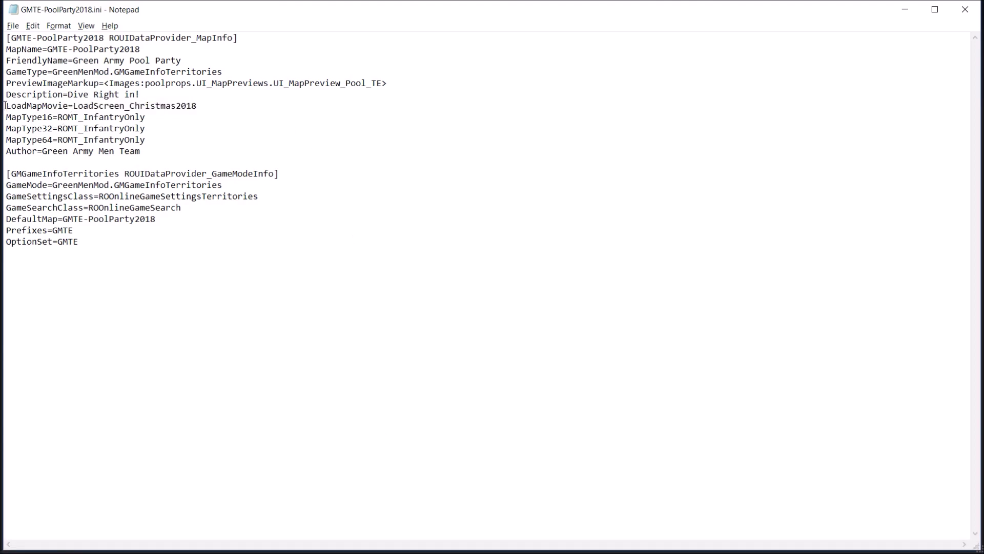